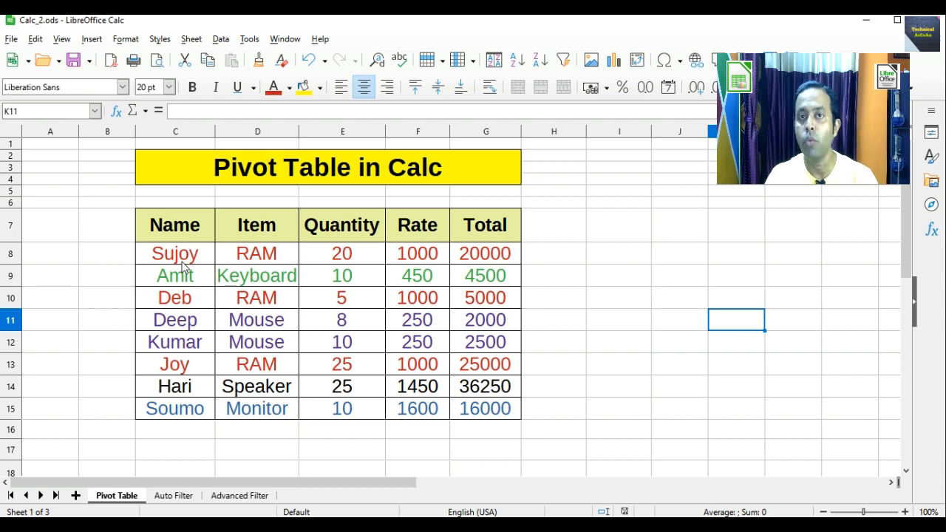
Start a pivot table from the table in C7:G15, using the current selection as the source
left_click_drag(150, 235, 494, 416)
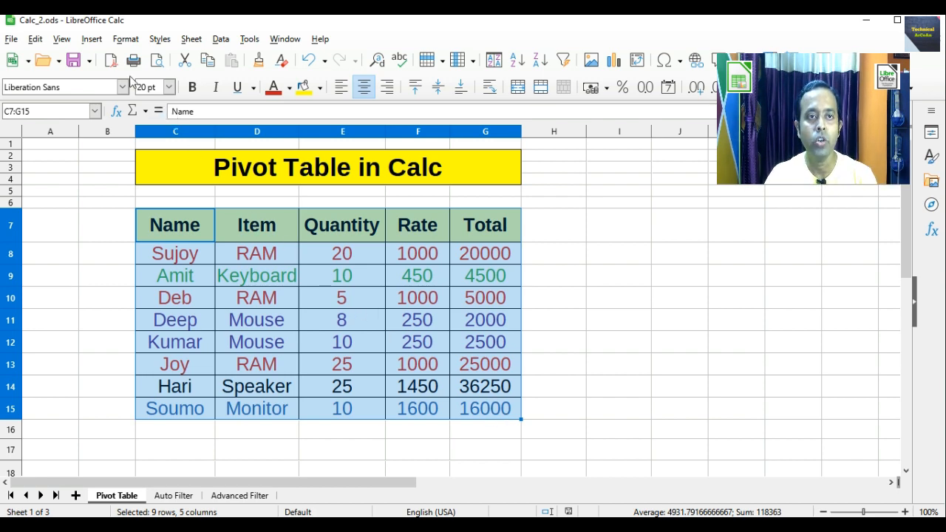
left_click(93, 41)
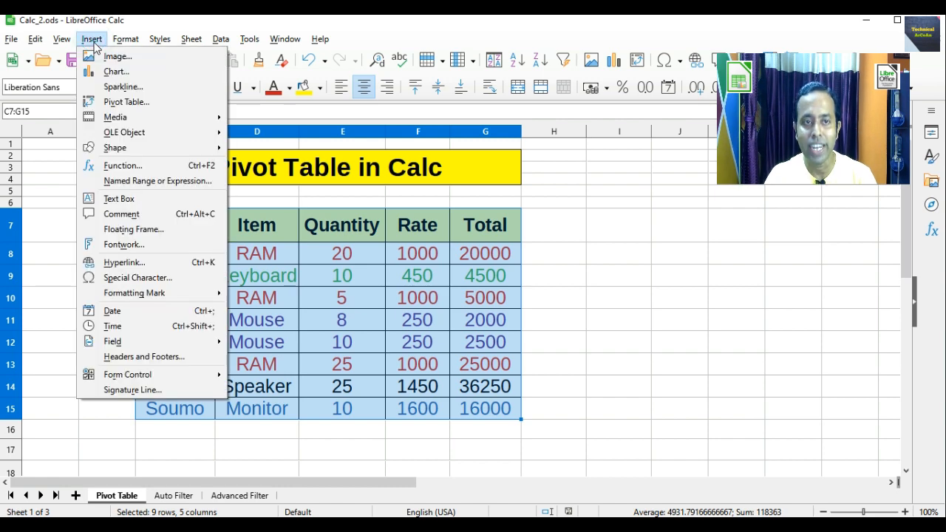
left_click(118, 102)
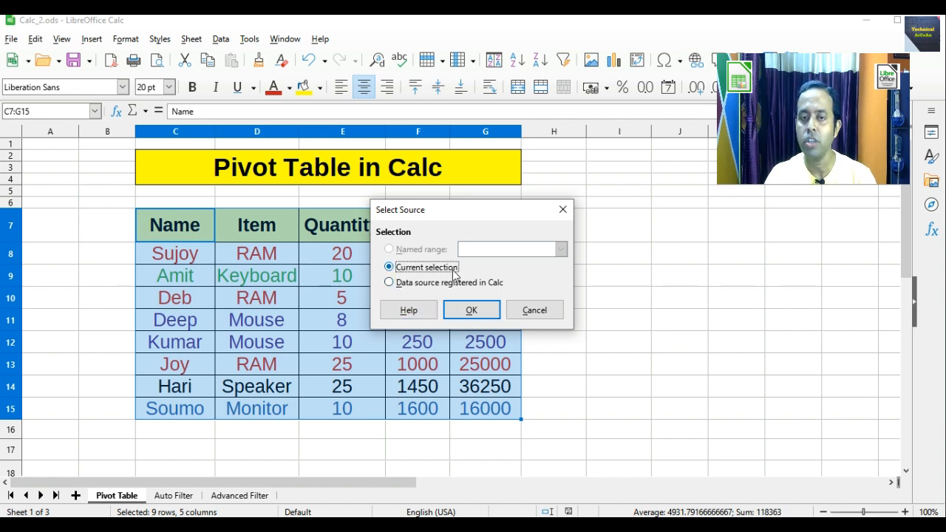
left_click(469, 312)
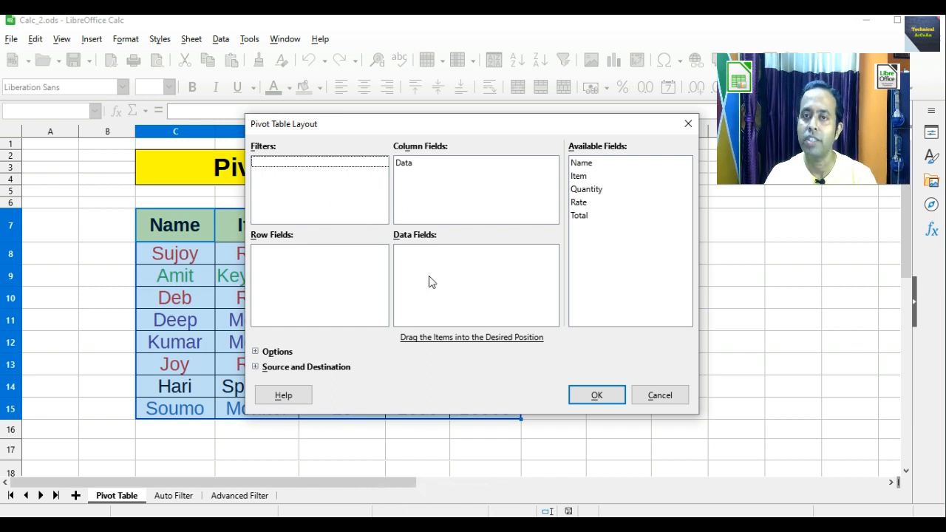
Create the pivot table with Name as row field, Item as filter, and Quantity, Rate and Total as data fields
left_click_drag(589, 165, 285, 278)
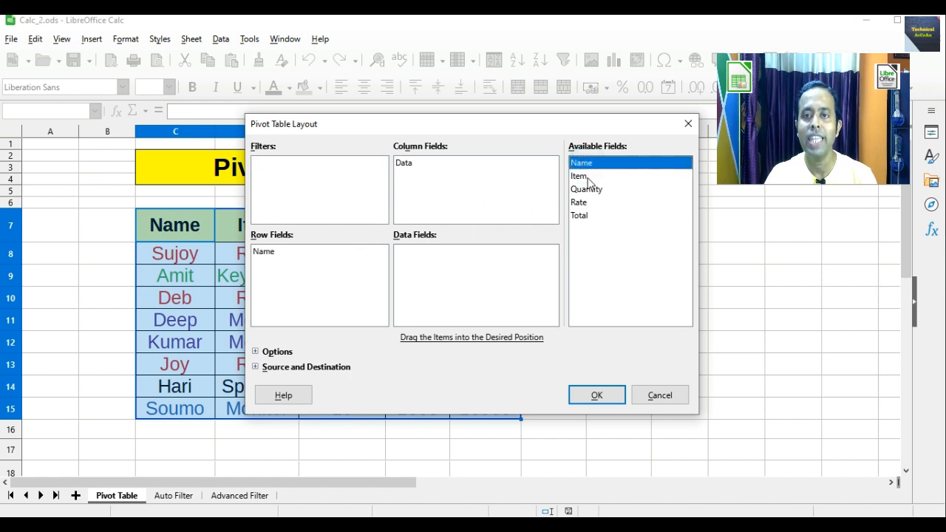
left_click_drag(589, 182, 289, 180)
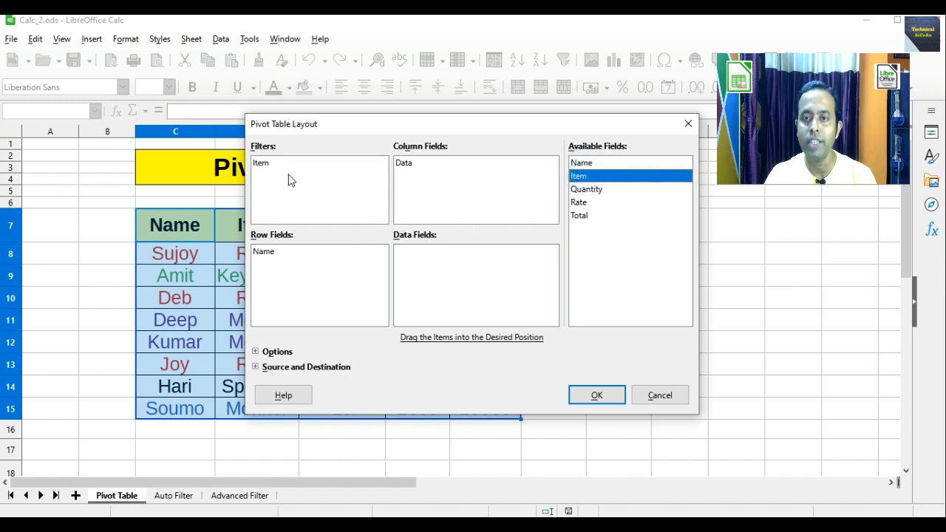
left_click_drag(588, 190, 414, 262)
left_click_drag(589, 204, 442, 275)
left_click_drag(599, 216, 419, 286)
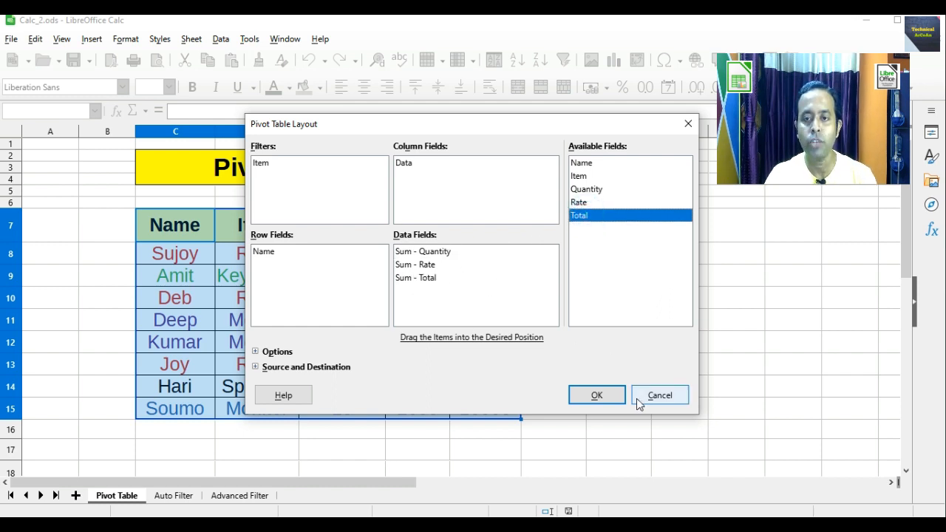
left_click(593, 400)
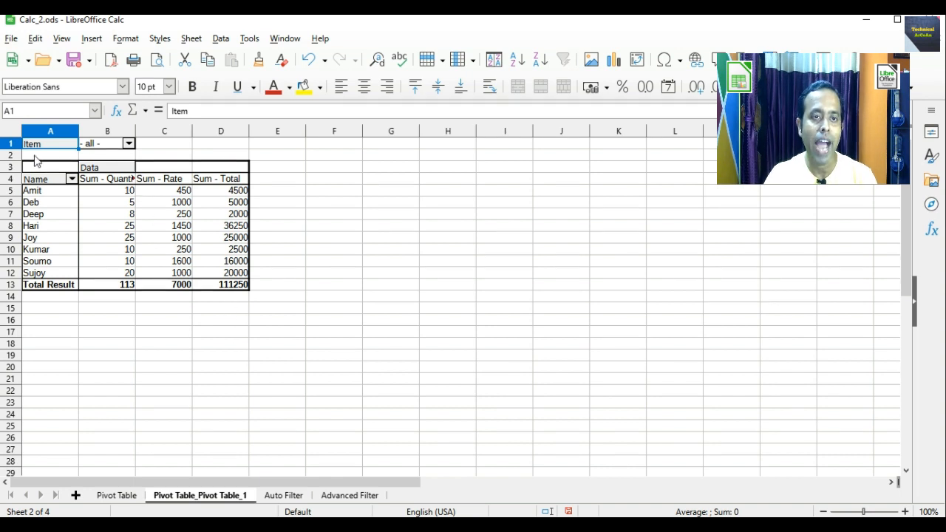
Filter the pivot table by Item so that only Keyboard is included
left_click(129, 144)
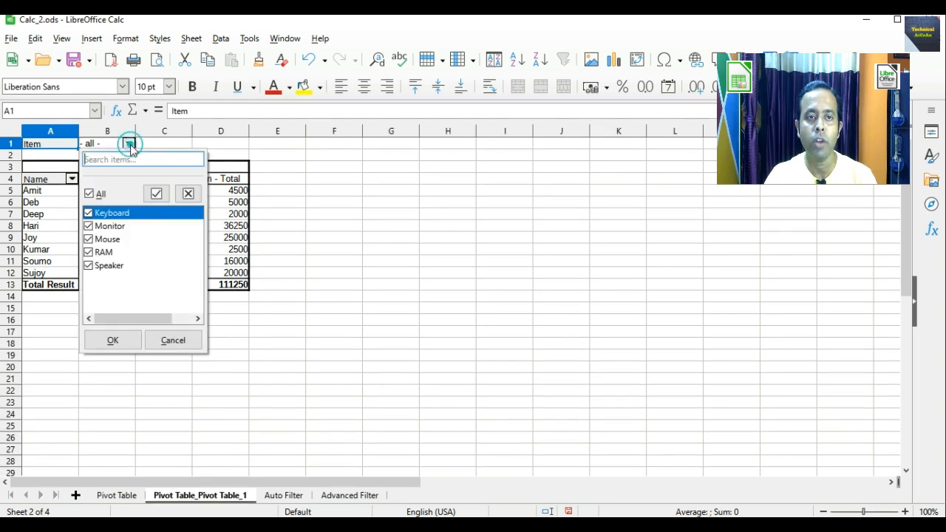
left_click(89, 194)
left_click(88, 213)
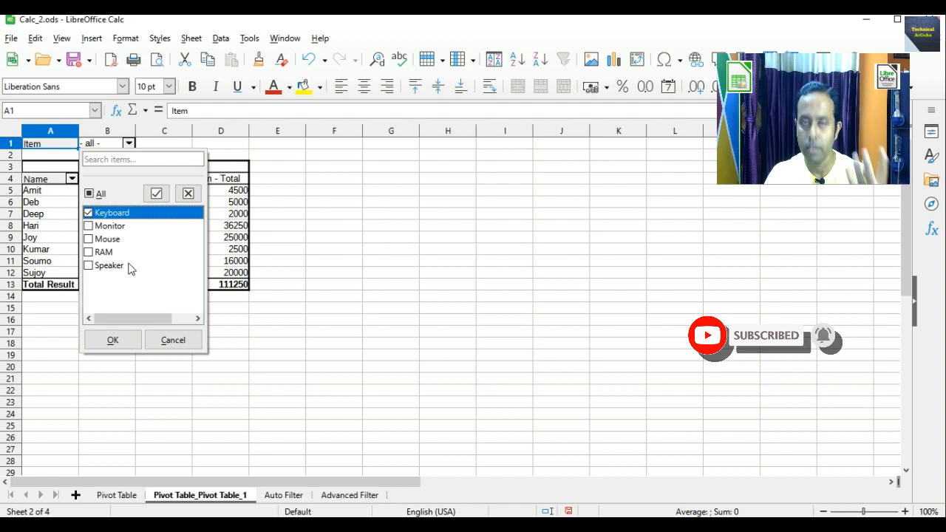
left_click(123, 342)
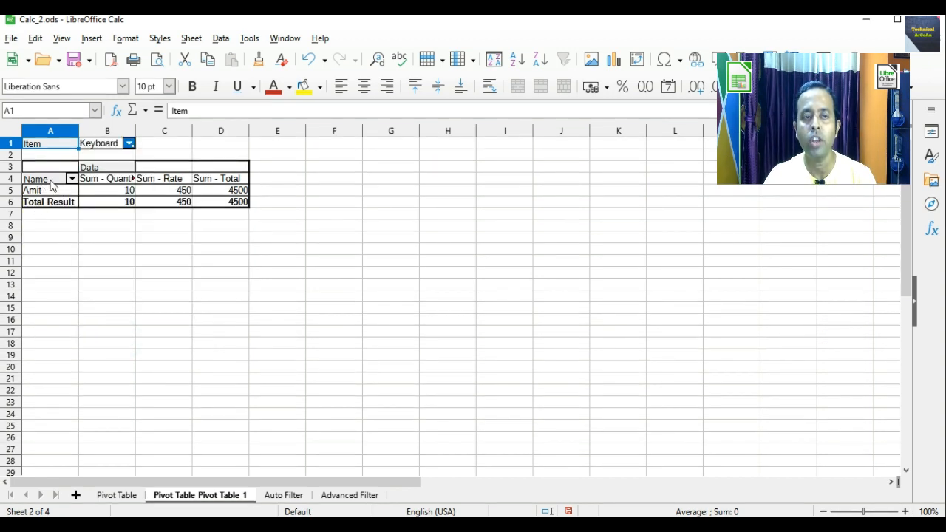
Add Mouse to the pivot table's Item filter and compare the result with the source data on the Pivot Table sheet
left_click(130, 143)
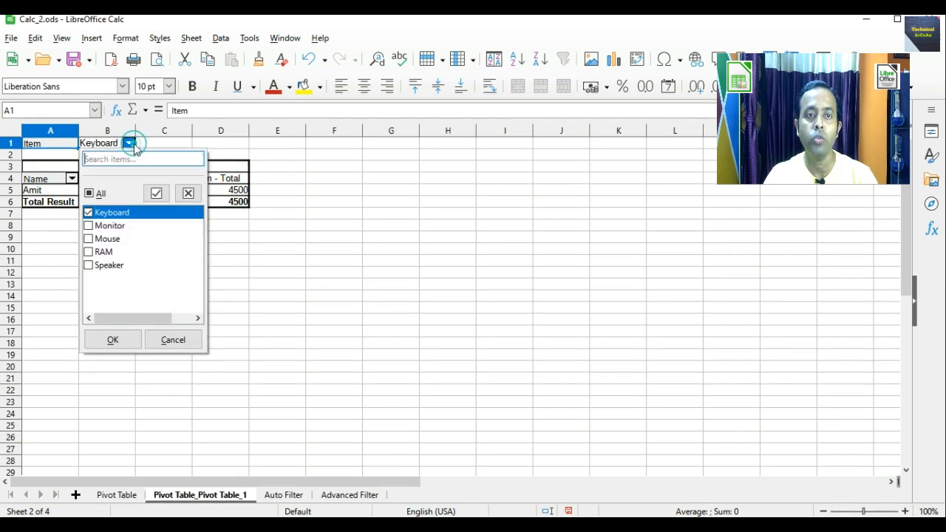
left_click(107, 239)
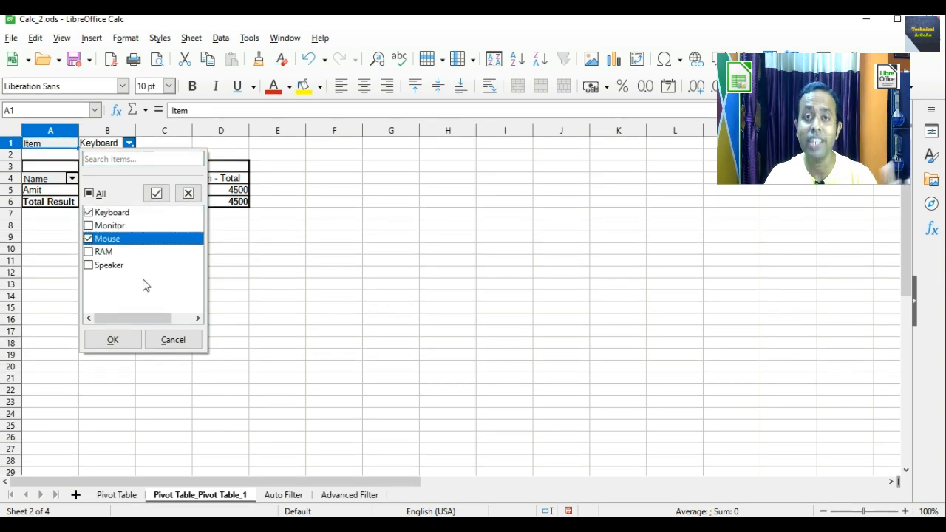
left_click(118, 345)
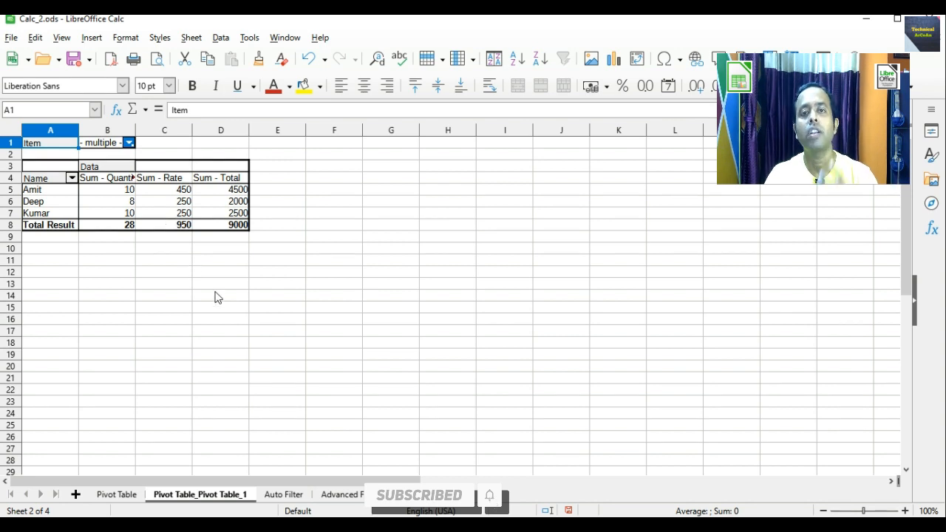
left_click(116, 494)
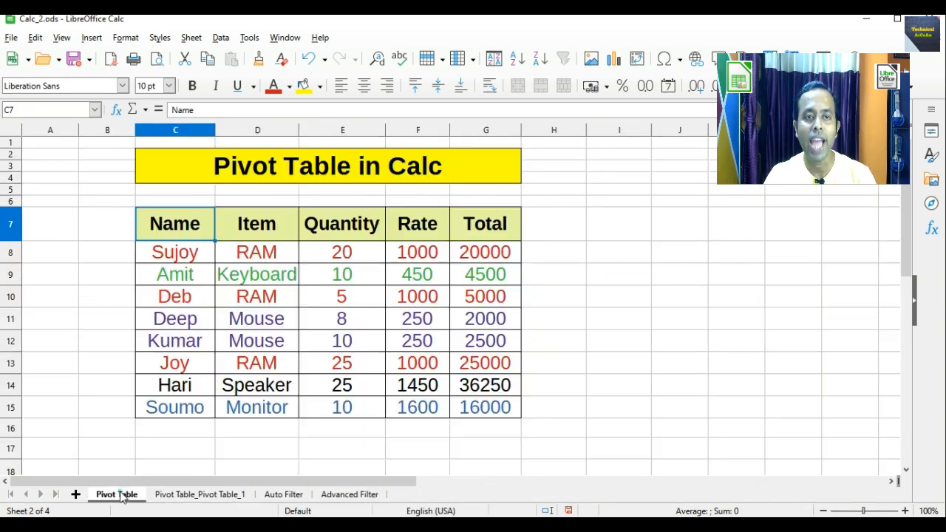
left_click(195, 494)
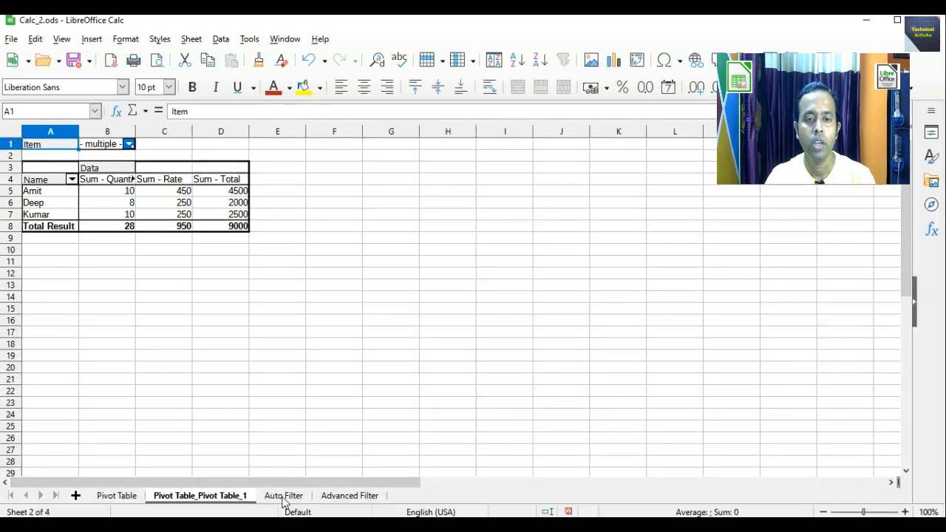
On the Auto Filter sheet, turn on AutoFilter for the table in D7:H15
left_click(290, 507)
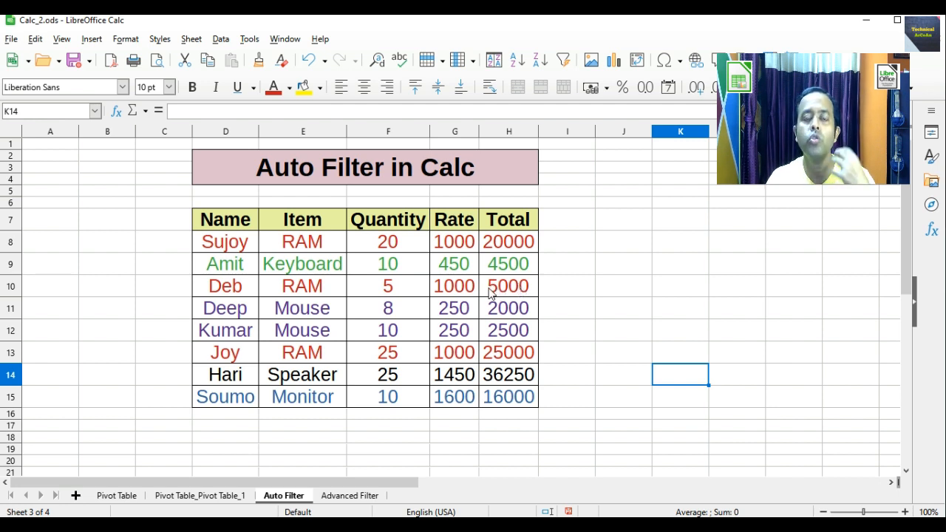
left_click_drag(221, 222, 522, 397)
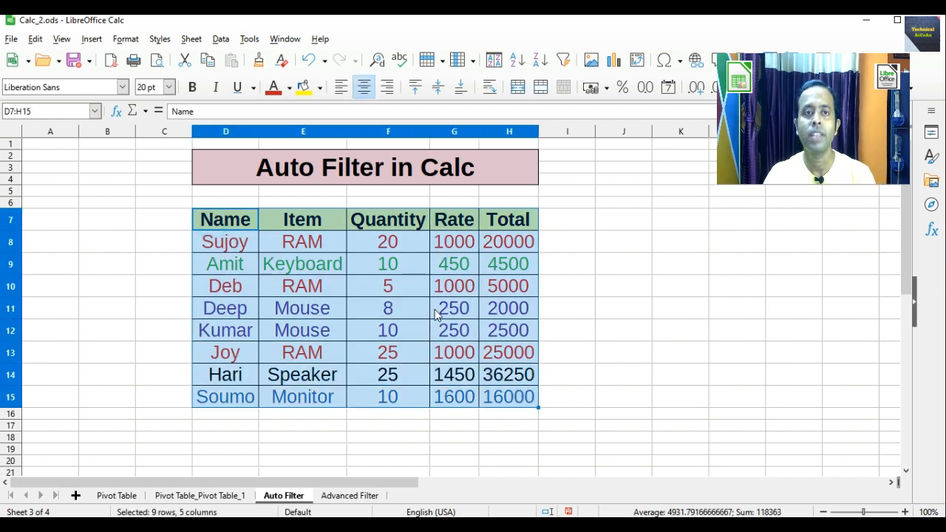
left_click(219, 39)
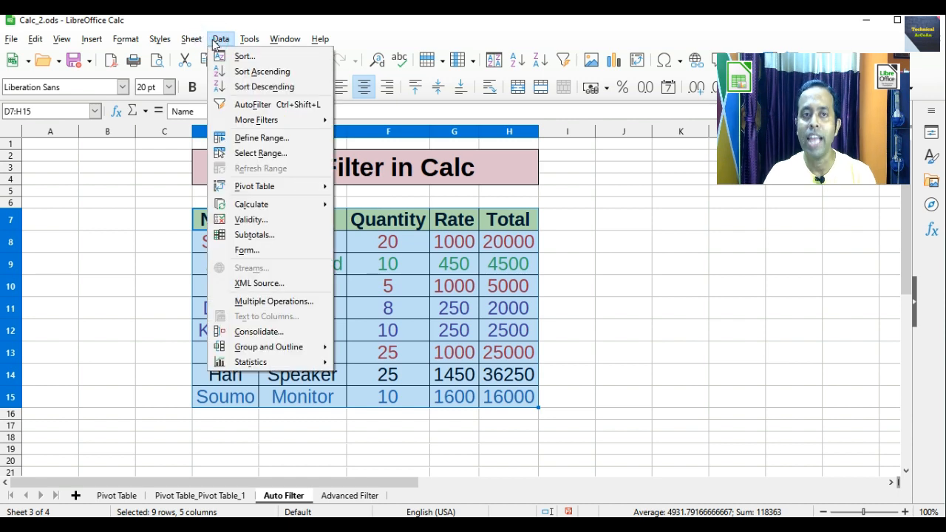
left_click(248, 110)
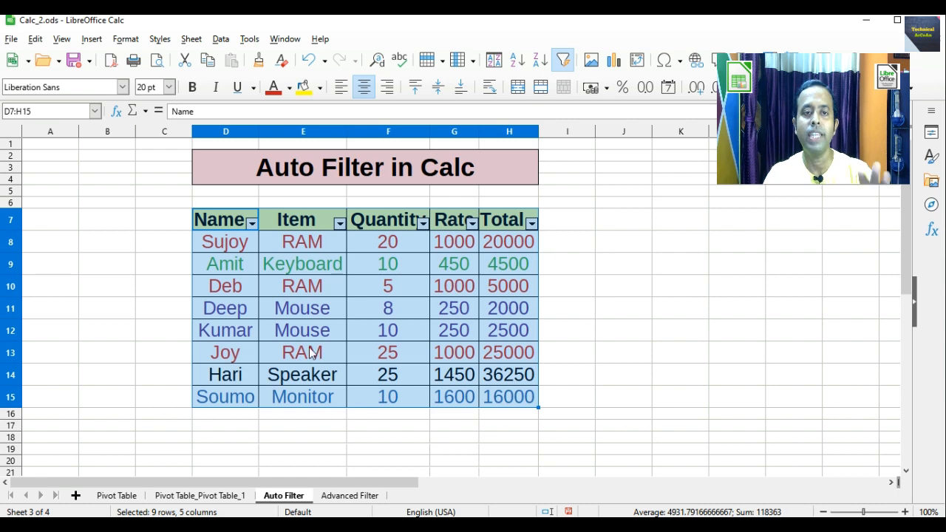
left_click(657, 330)
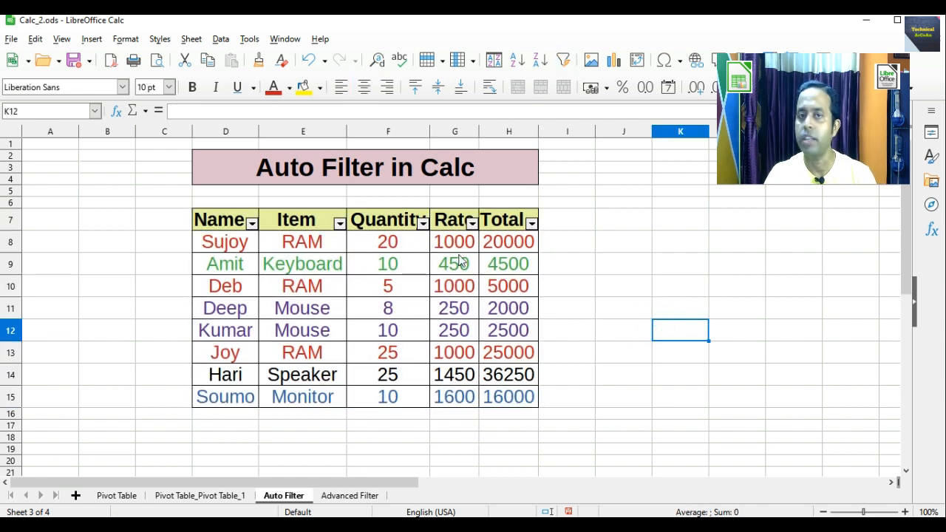
Filter the table's Item column to show only the RAM rows
left_click(340, 223)
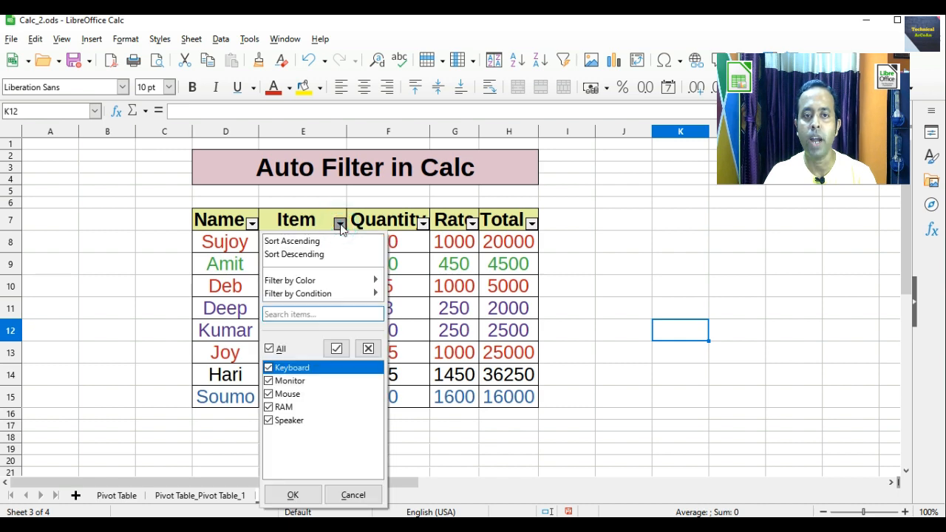
left_click(269, 348)
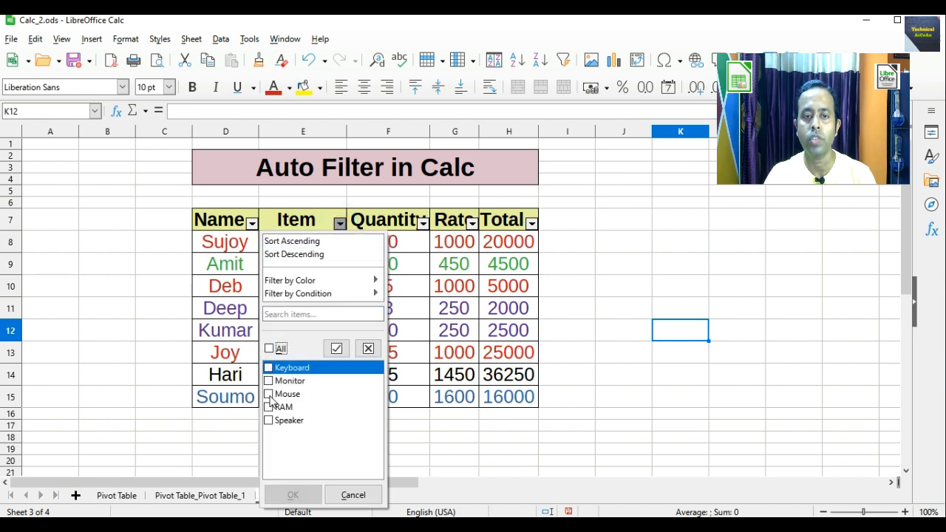
left_click(268, 407)
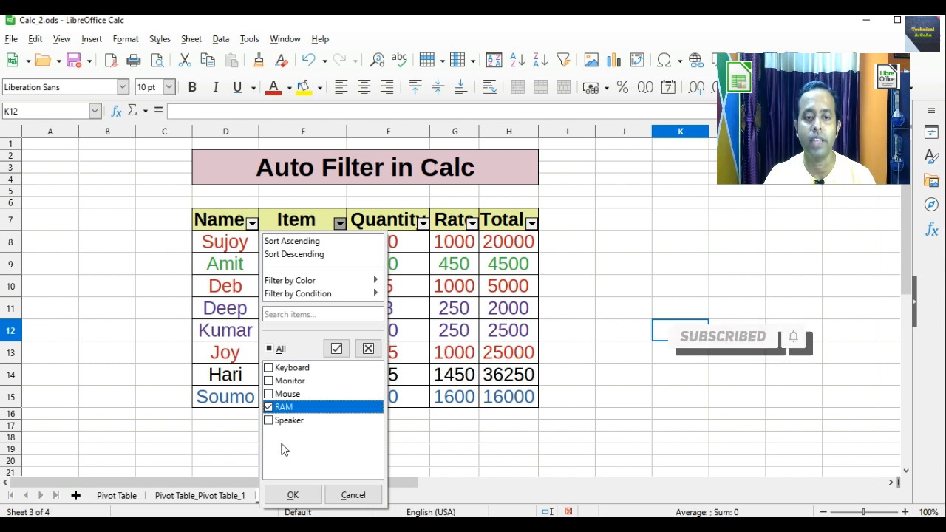
left_click(292, 496)
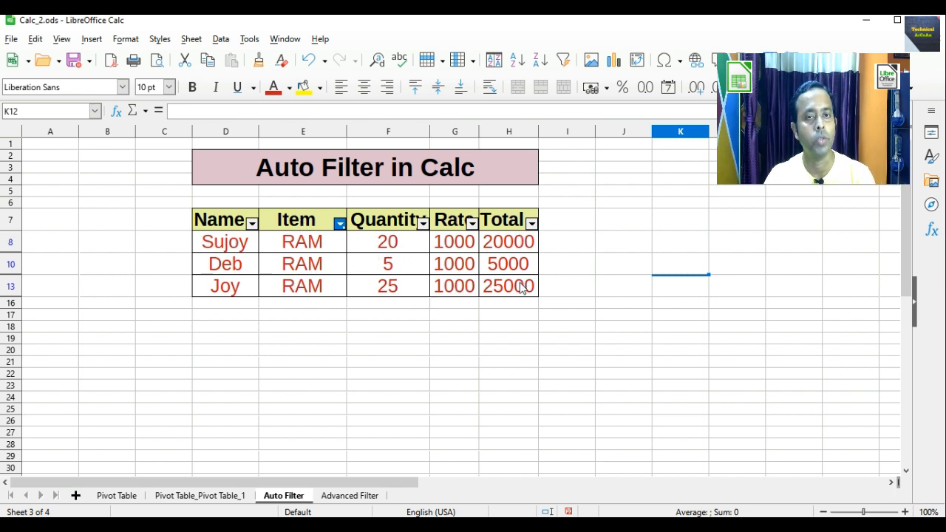
Extend the Item column's filter to include Speaker as well
left_click(339, 224)
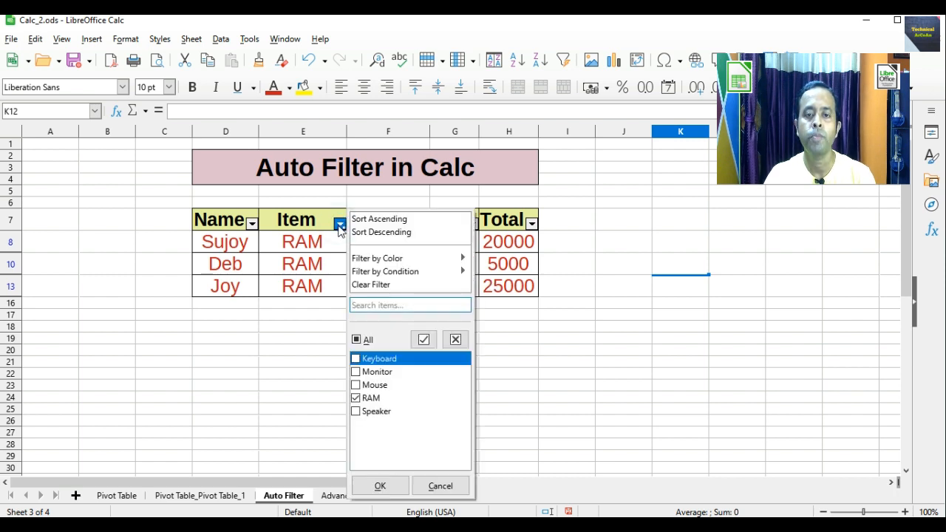
left_click(356, 412)
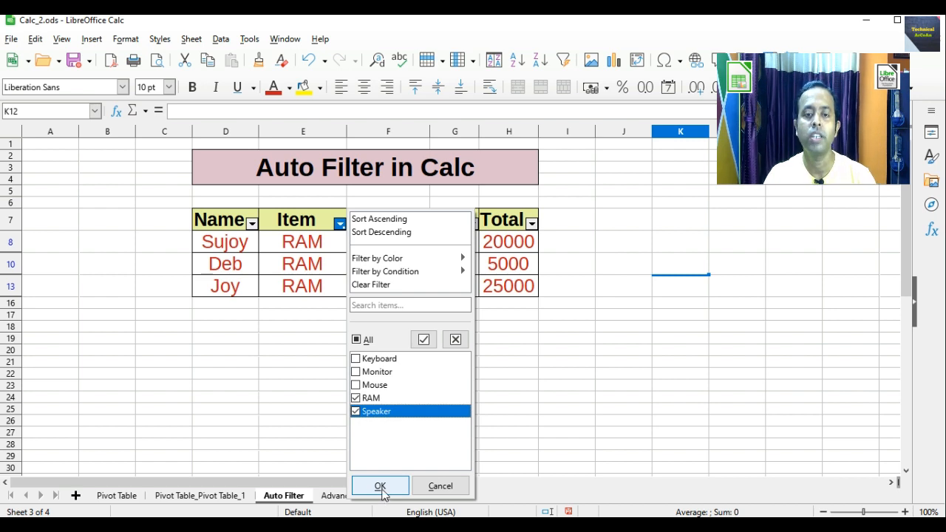
left_click(380, 486)
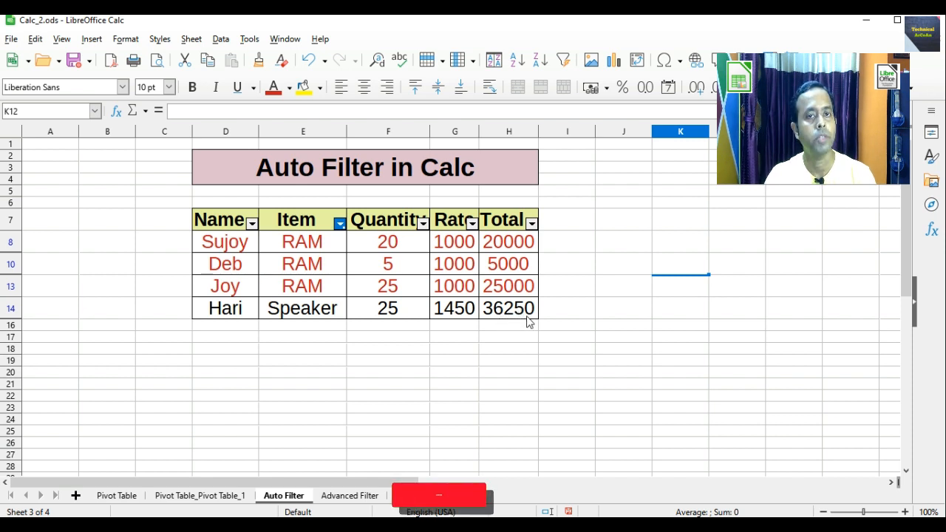
left_click(363, 347)
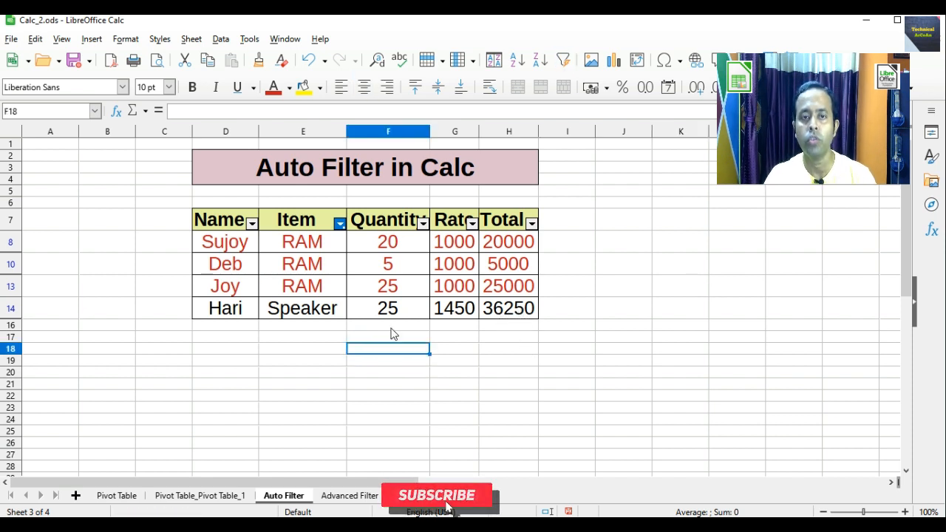
Include all items in the Item filter again and turn off AutoFilter for the table in D7:H15
left_click(340, 224)
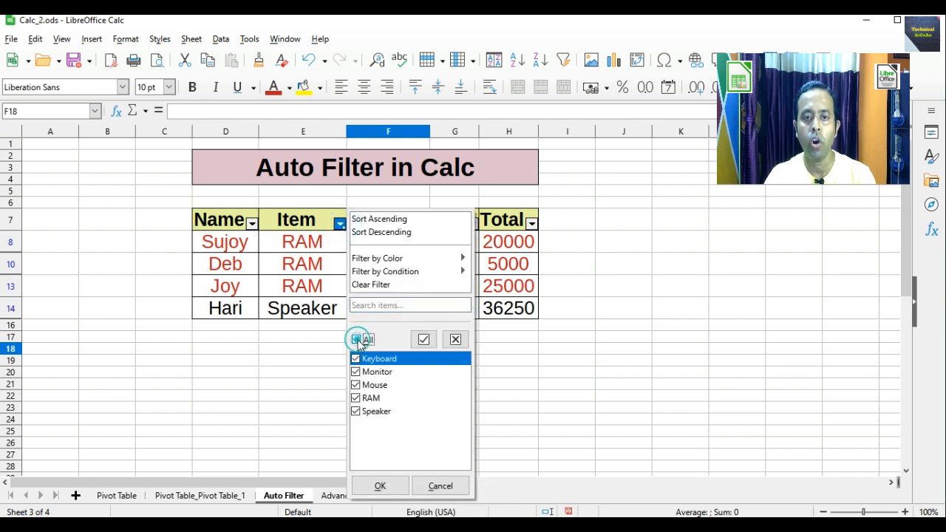
left_click(380, 486)
left_click_drag(216, 227, 521, 399)
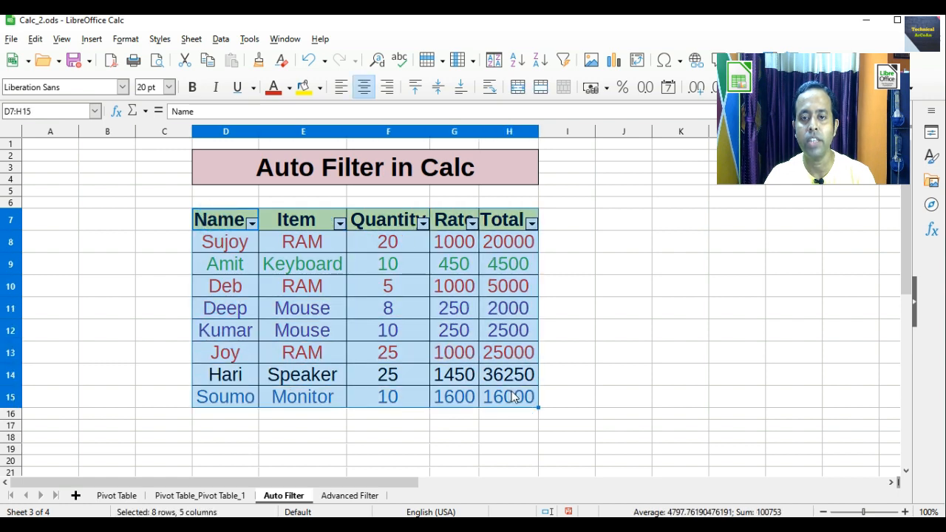
left_click(225, 41)
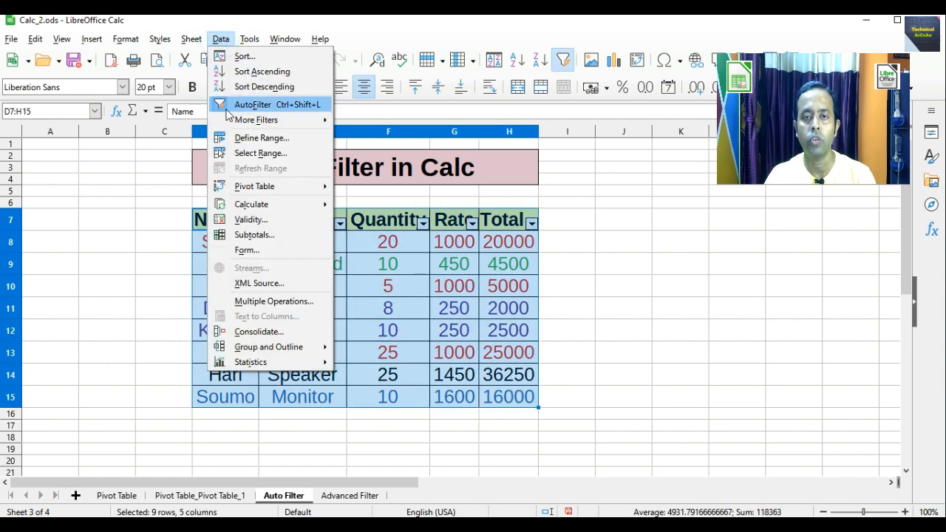
left_click(226, 105)
left_click(680, 306)
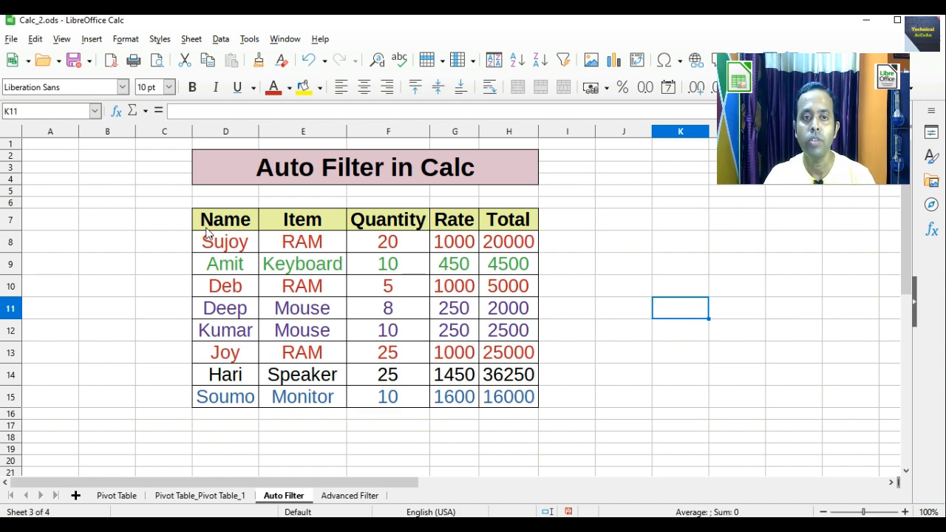
Turn on AutoFilter for the table in D7:H15 on the Auto Filter sheet again
left_click_drag(198, 221, 496, 397)
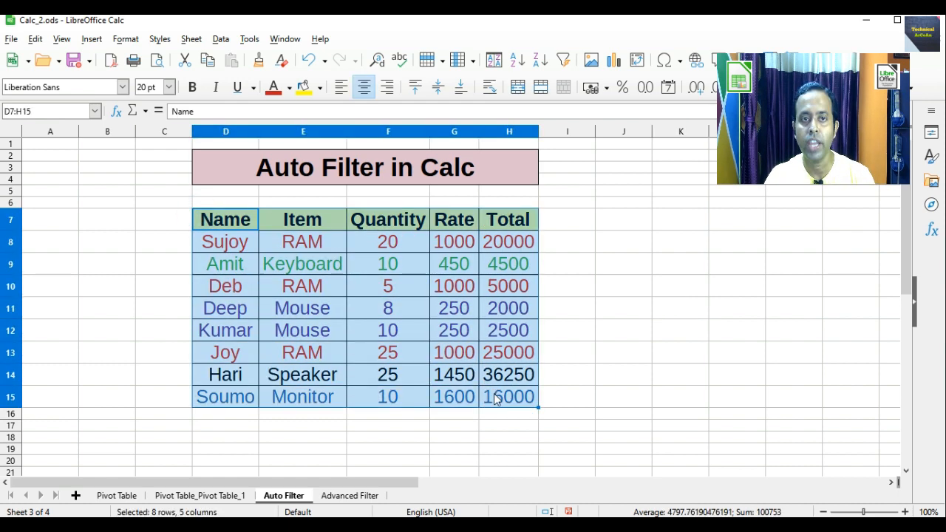
left_click(220, 39)
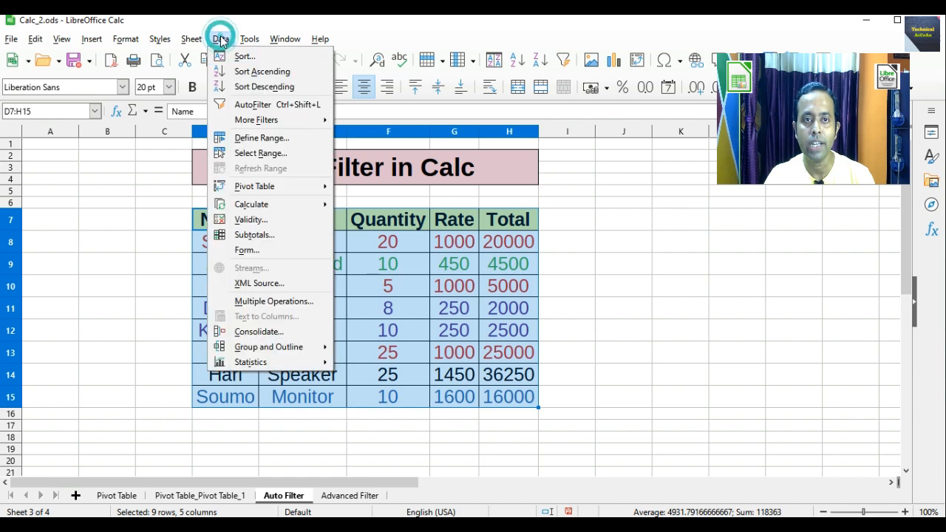
left_click(248, 104)
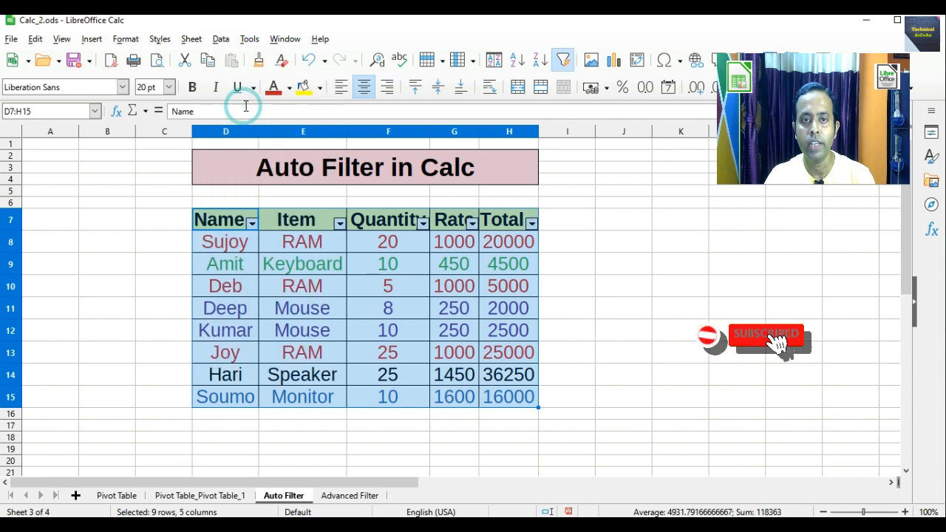
Filter the table by the Item column's font color Light Green 1
left_click(339, 223)
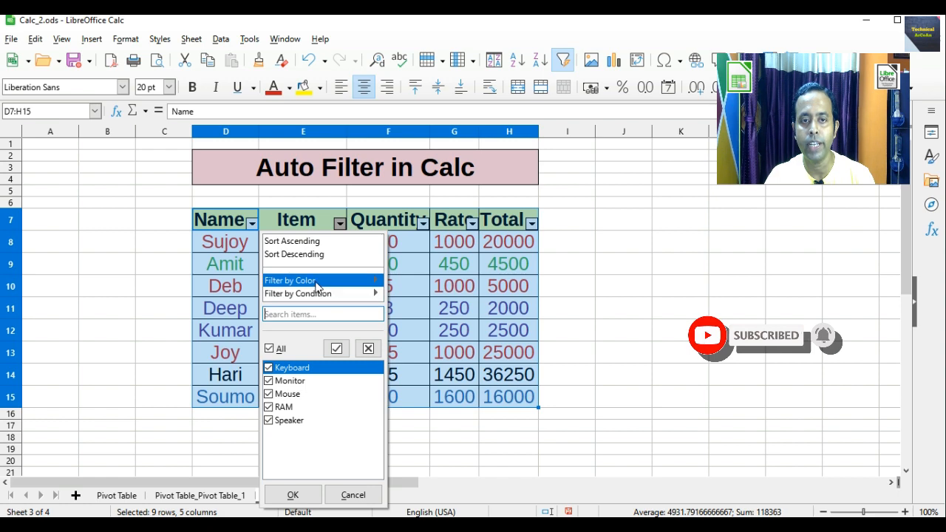
mouse_move(317, 285)
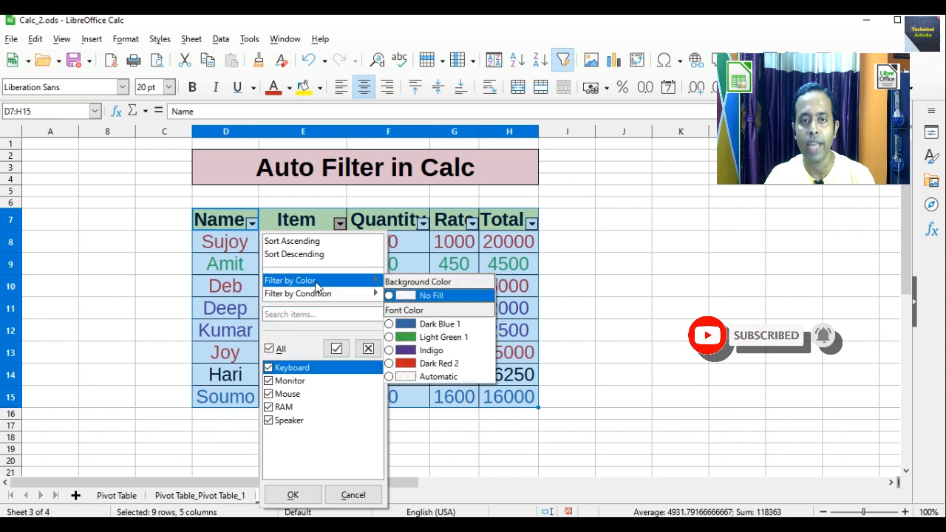
left_click(427, 337)
left_click(333, 306)
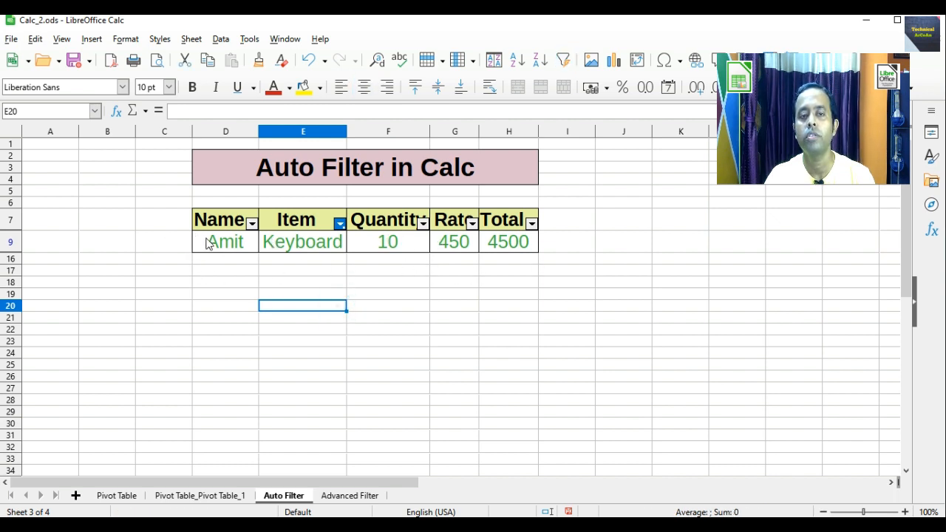
Clear the Item column's filter and filter it by the font color Dark Blue 1 instead
left_click(339, 223)
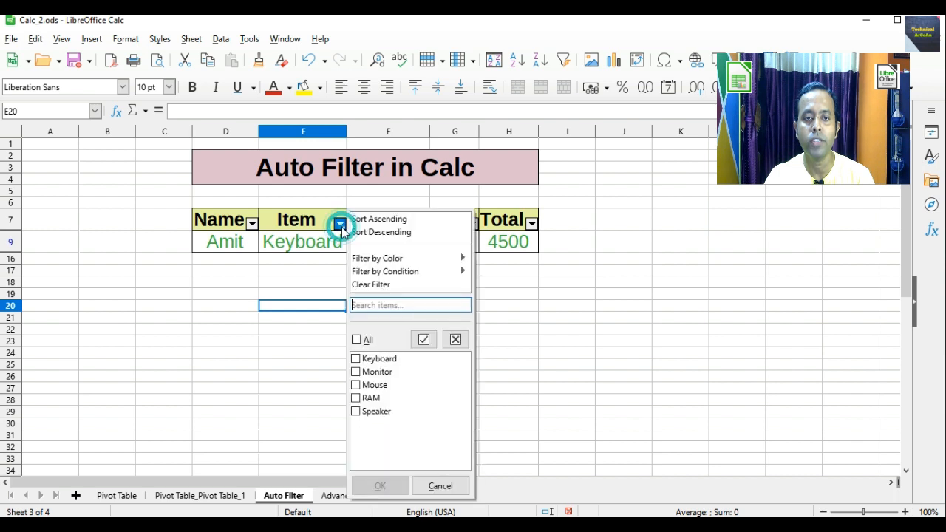
left_click(370, 284)
left_click(338, 224)
mouse_move(336, 284)
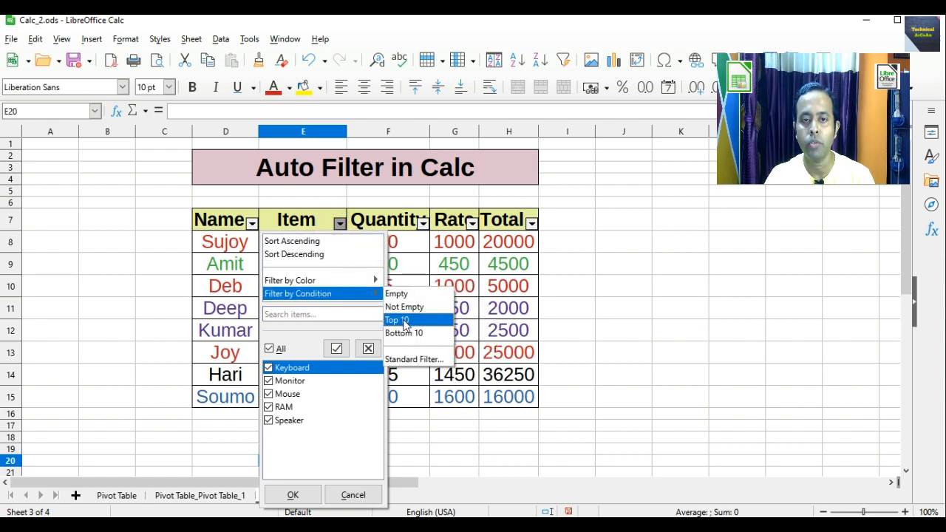
mouse_move(372, 288)
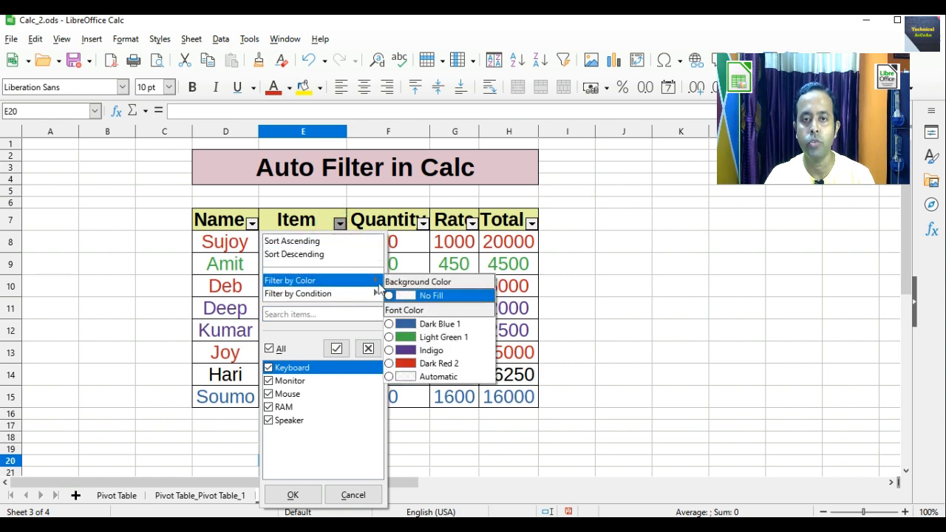
left_click(403, 323)
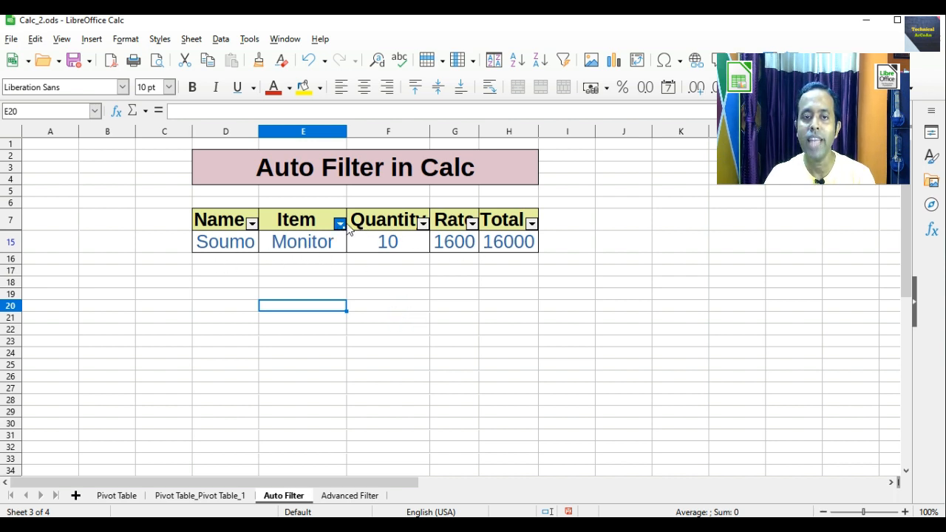
Clear the Dark Blue 1 font color filter from the Item column
left_click(341, 225)
left_click(358, 286)
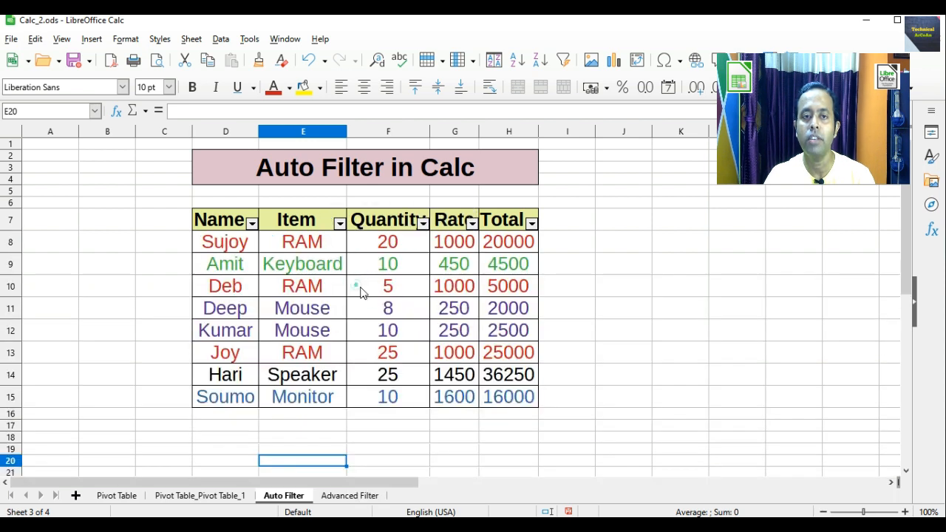
left_click(606, 313)
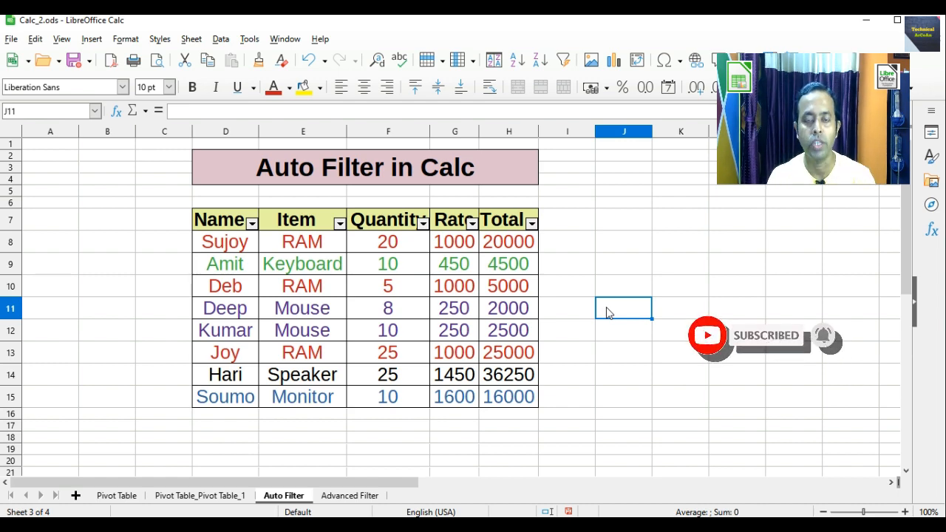
On the Advanced Filter sheet, start an Advanced Filter for D7:H15 that reads its criteria from K7:K8
key("ctrl+Page_Down")
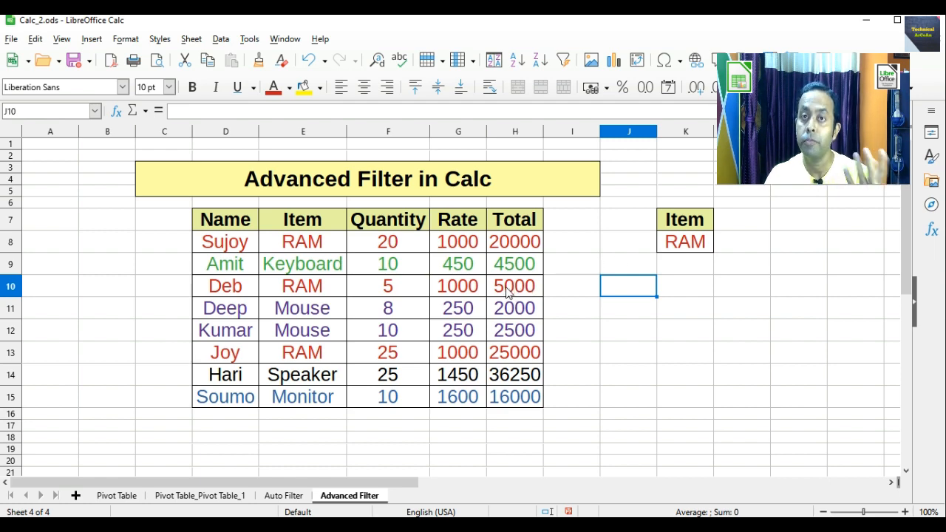
left_click_drag(207, 226, 498, 401)
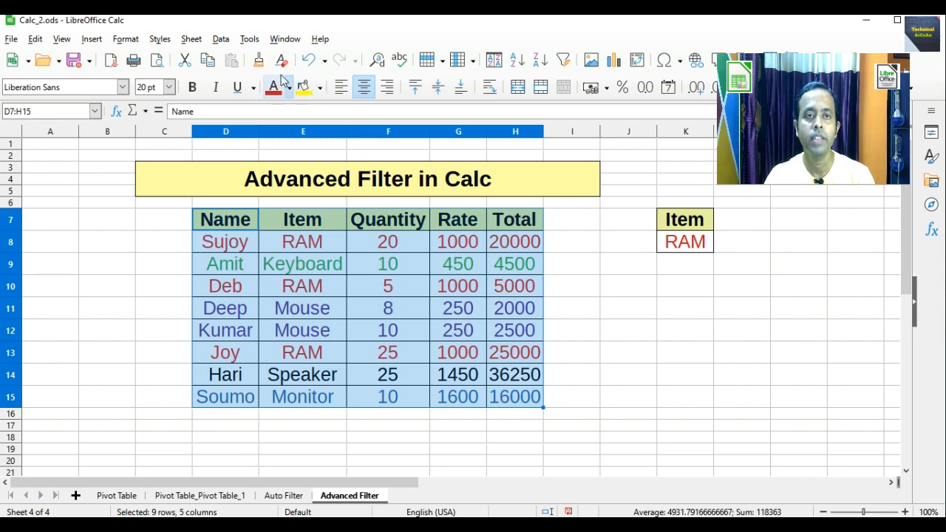
left_click(220, 39)
mouse_move(250, 127)
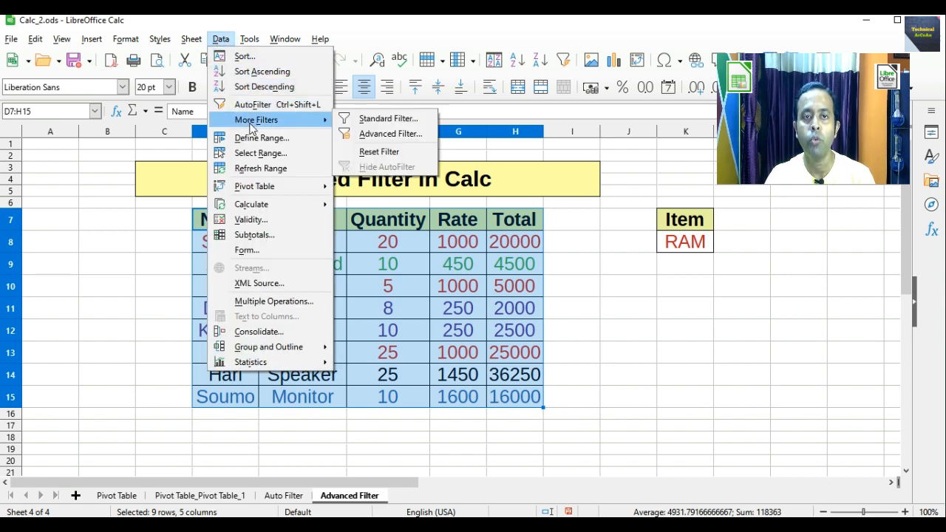
left_click(379, 134)
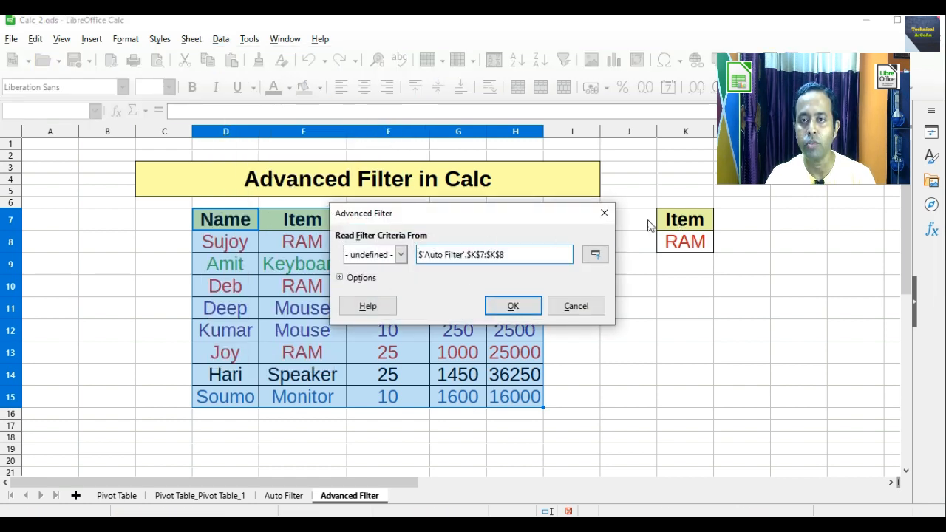
left_click_drag(685, 222, 689, 243)
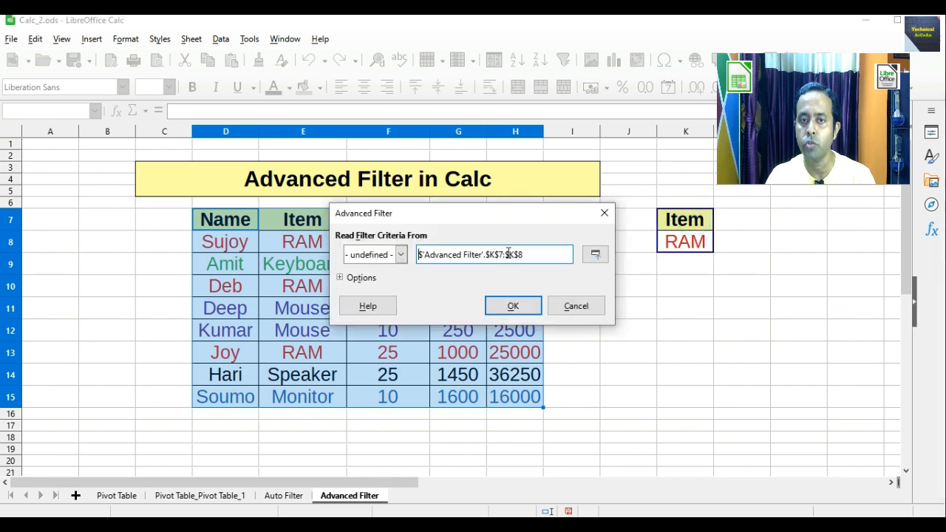
Set the Advanced Filter to copy its results to J10 of the Advanced Filter sheet and apply it
left_click(340, 278)
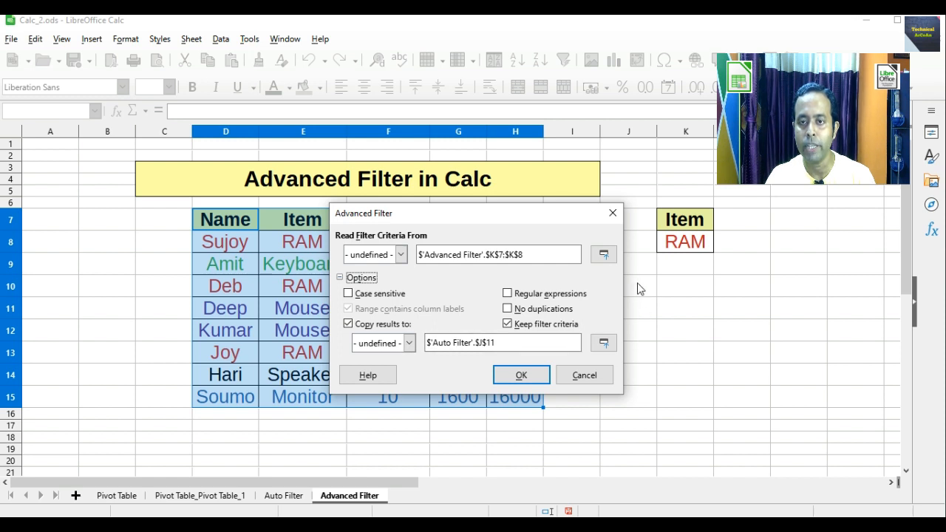
left_click_drag(509, 345, 394, 353)
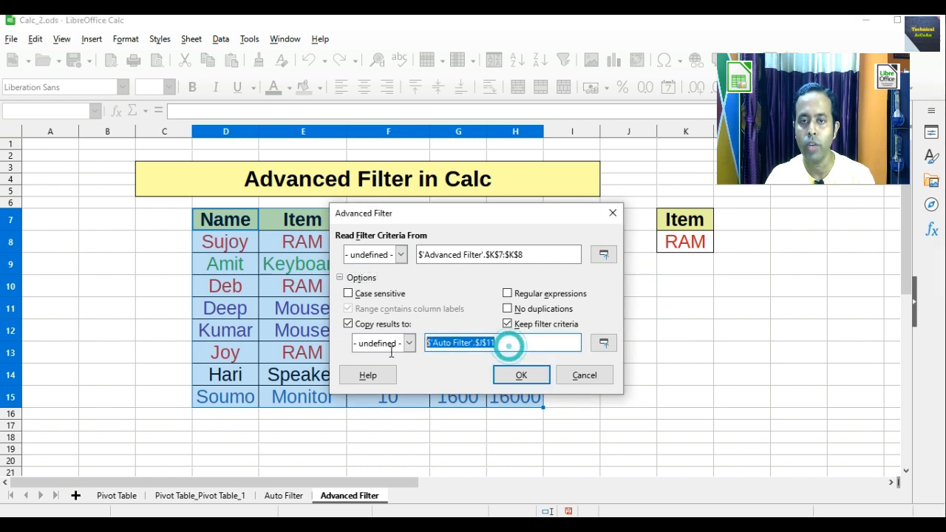
left_click(649, 288)
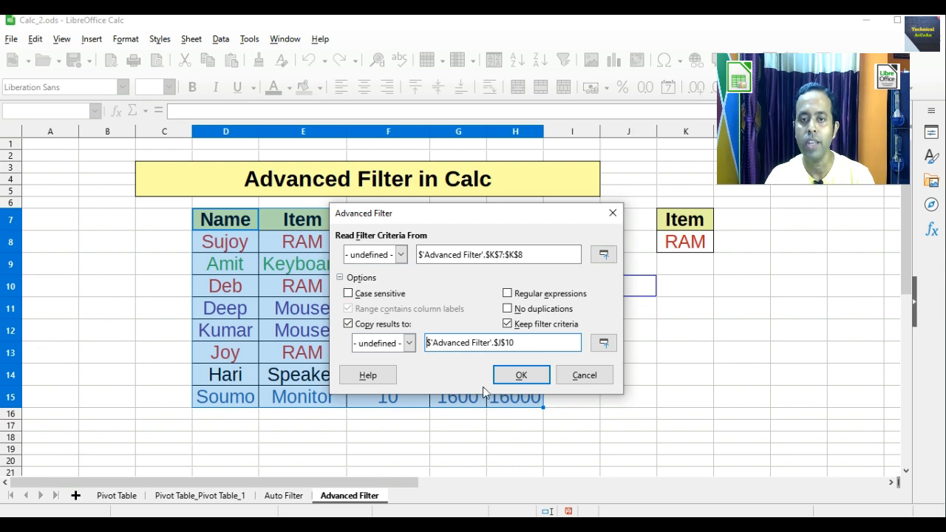
left_click(521, 375)
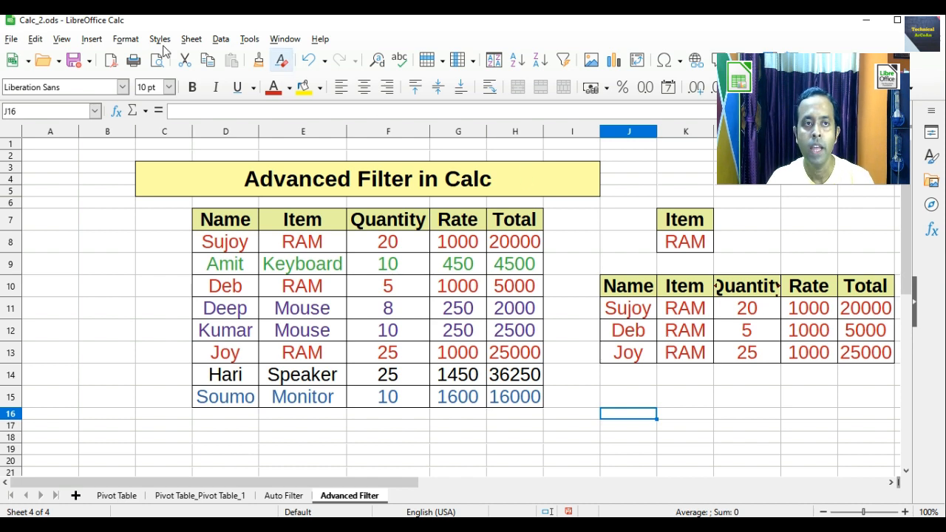
Undo the Advanced Filter results copied to J10
key("ctrl+z")
left_click(687, 358)
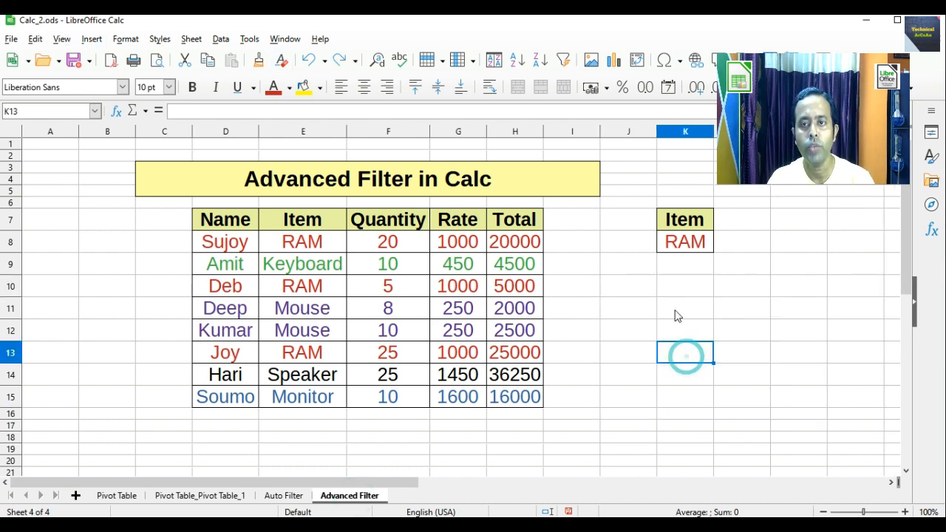
Replace the Item criterion in K8 with Keyboard copied from E9, and fit column K's width to its contents
left_click(685, 242)
left_click(303, 264)
key("ctrl+c")
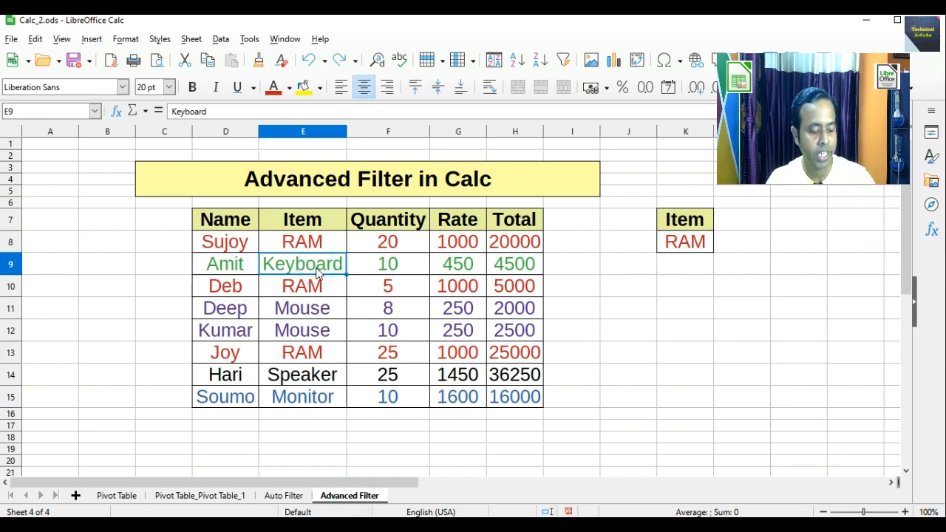
left_click(685, 242)
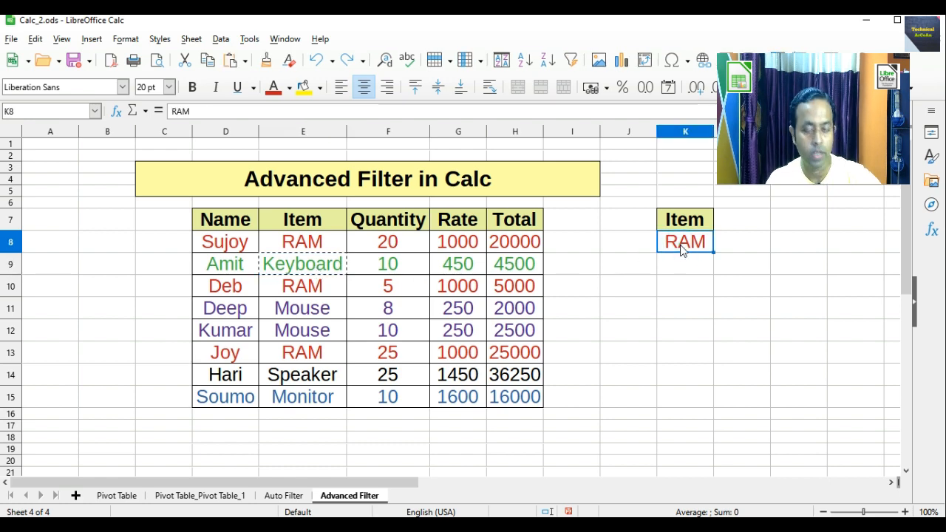
key("ctrl+v")
left_click(511, 304)
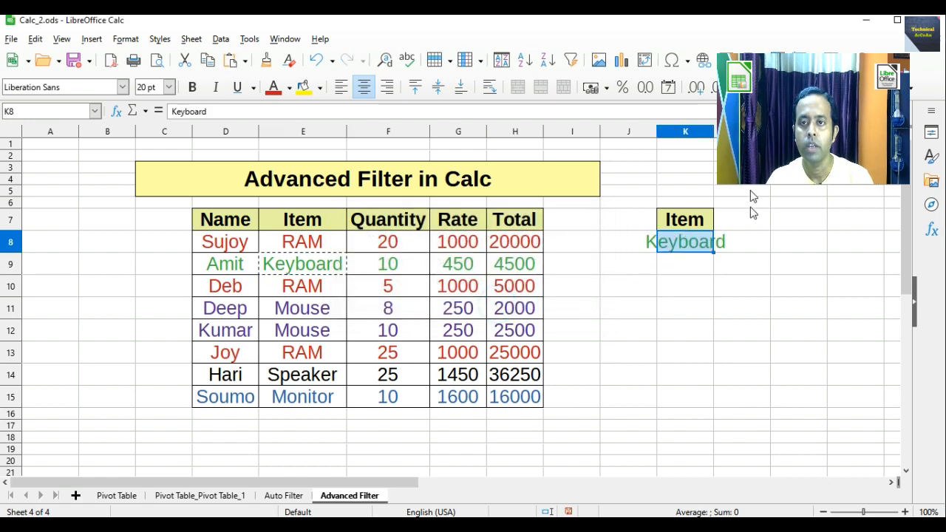
double_click(710, 132)
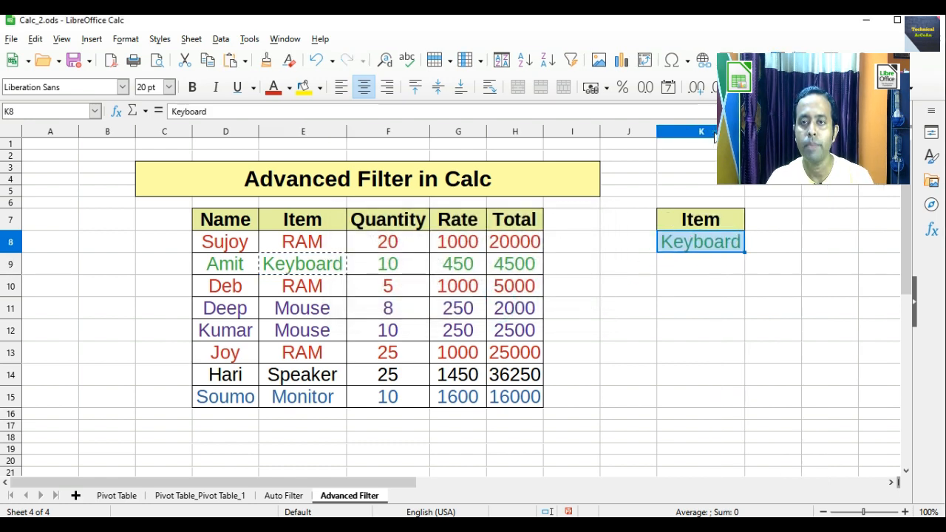
left_click(700, 267)
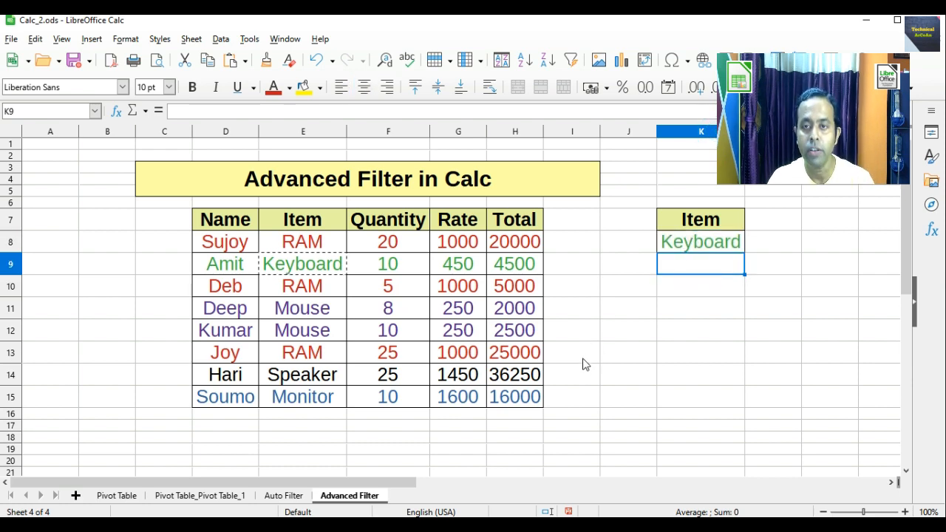
left_click(732, 243)
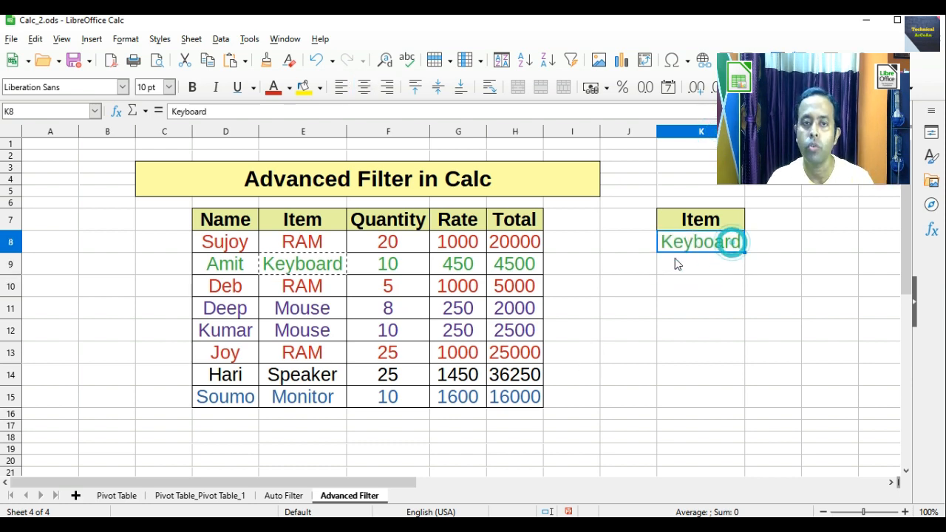
Start an Advanced Filter for D7:H15 using the Keyboard criterion range K7:K8
left_click(207, 225)
left_click_drag(225, 220, 514, 397)
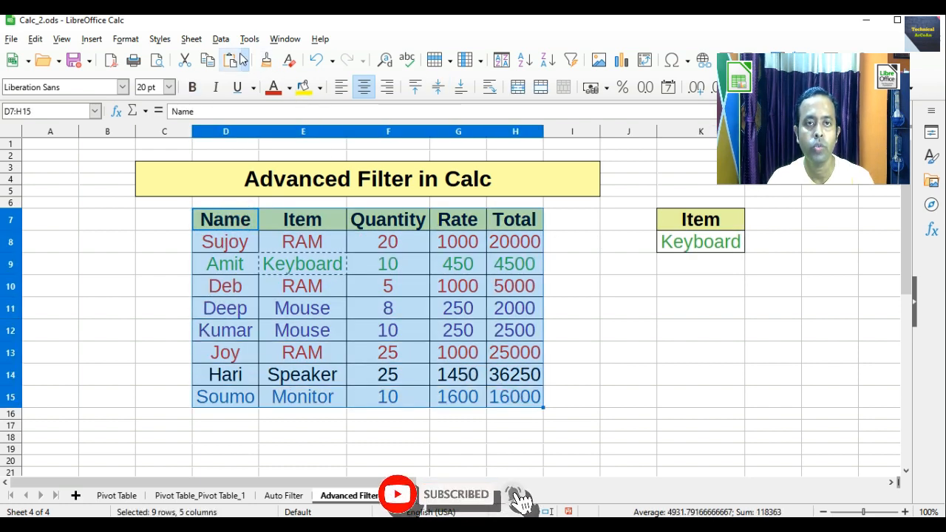
left_click(221, 39)
mouse_move(252, 124)
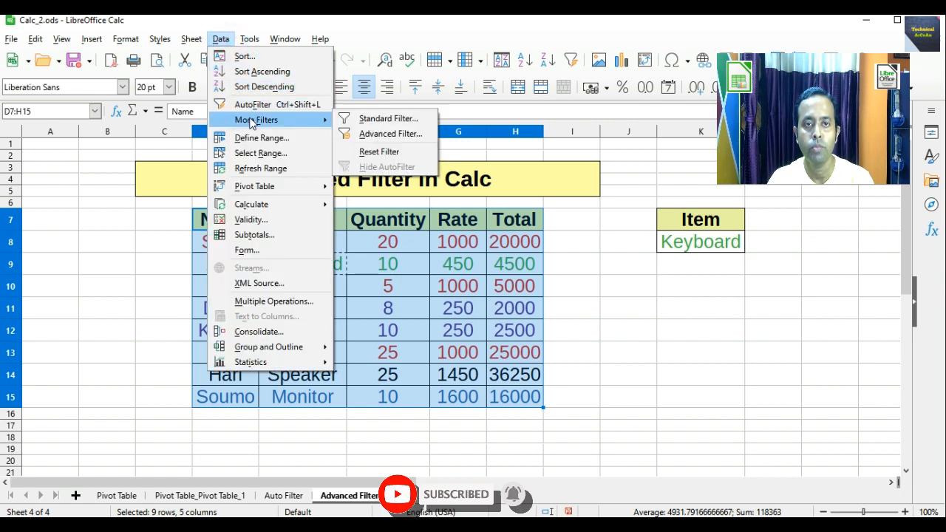
left_click(373, 134)
left_click_drag(669, 221, 701, 238)
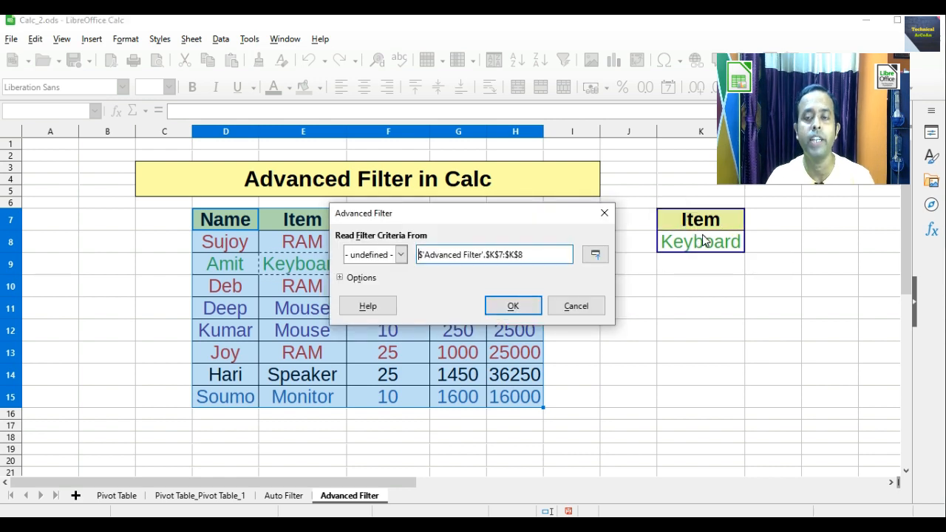
Set J10 of the Advanced Filter sheet as the destination for the Keyboard results and apply the filter
left_click(339, 279)
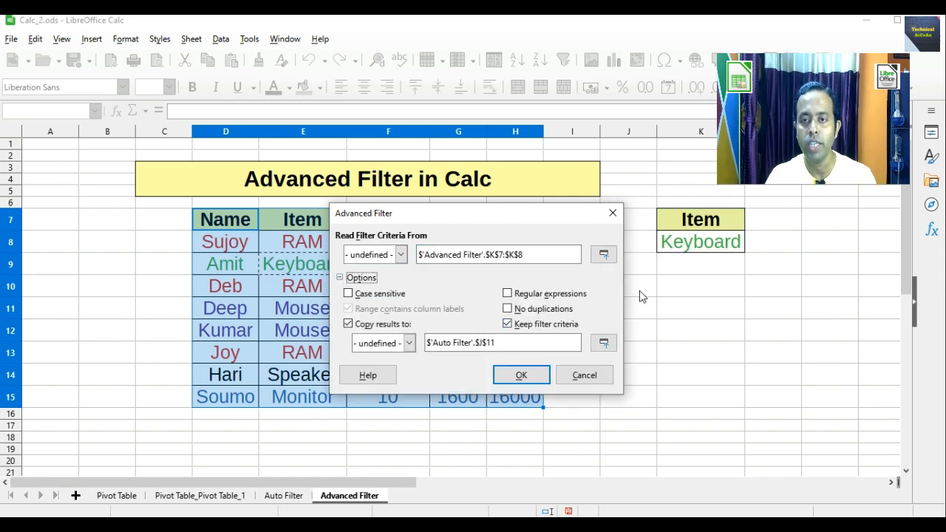
left_click_drag(518, 343, 426, 345)
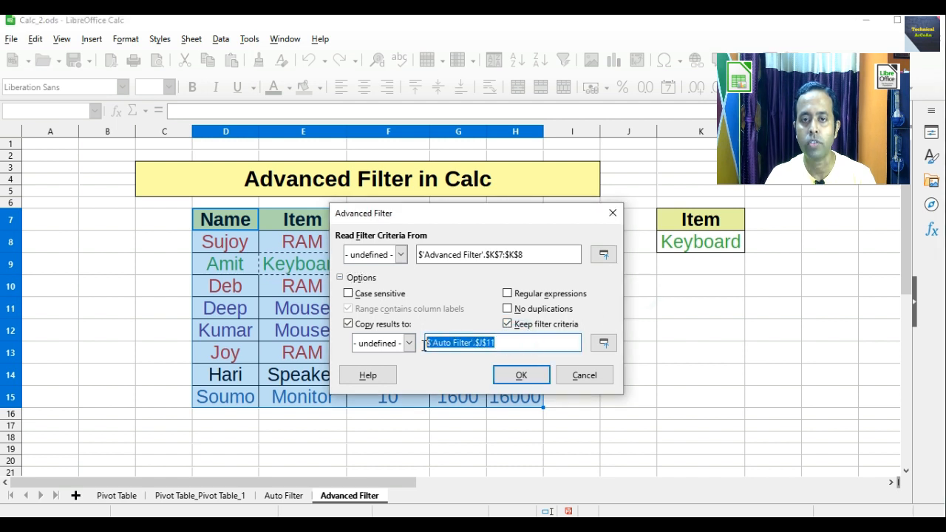
left_click(651, 288)
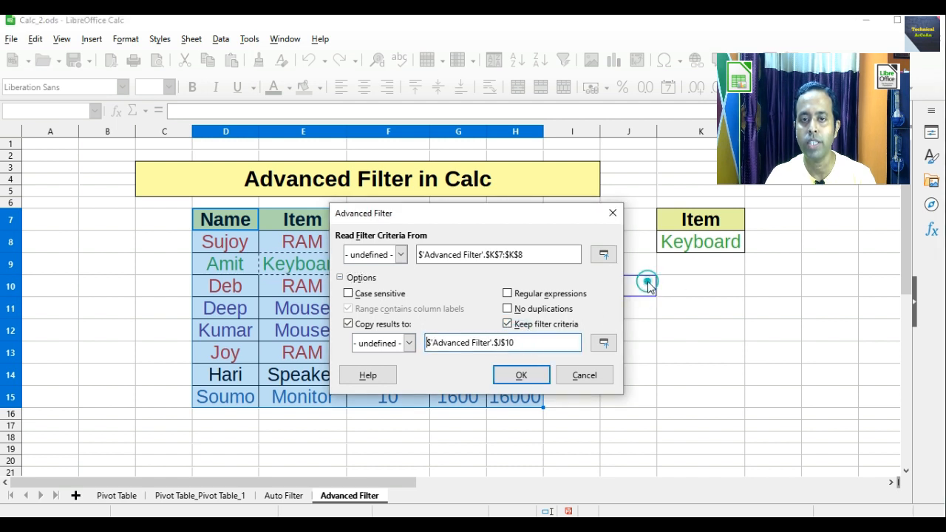
left_click(522, 376)
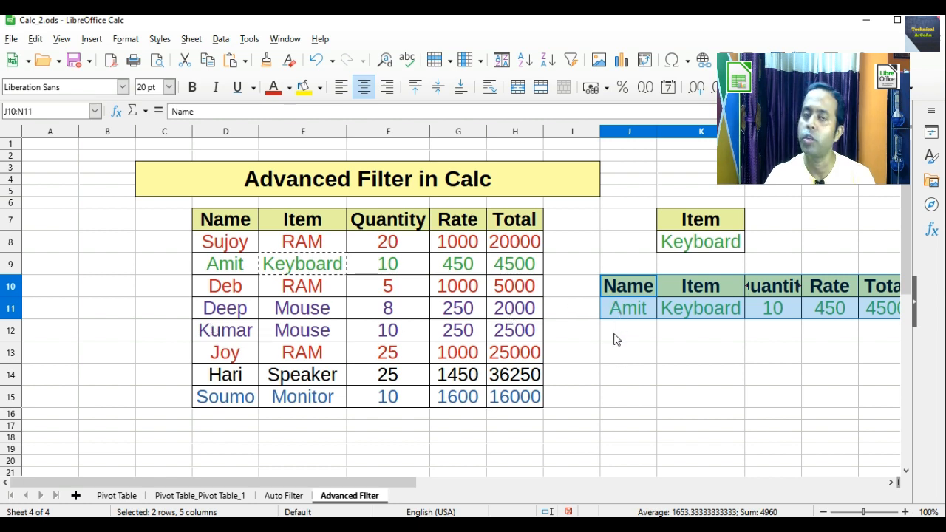
left_click(621, 370)
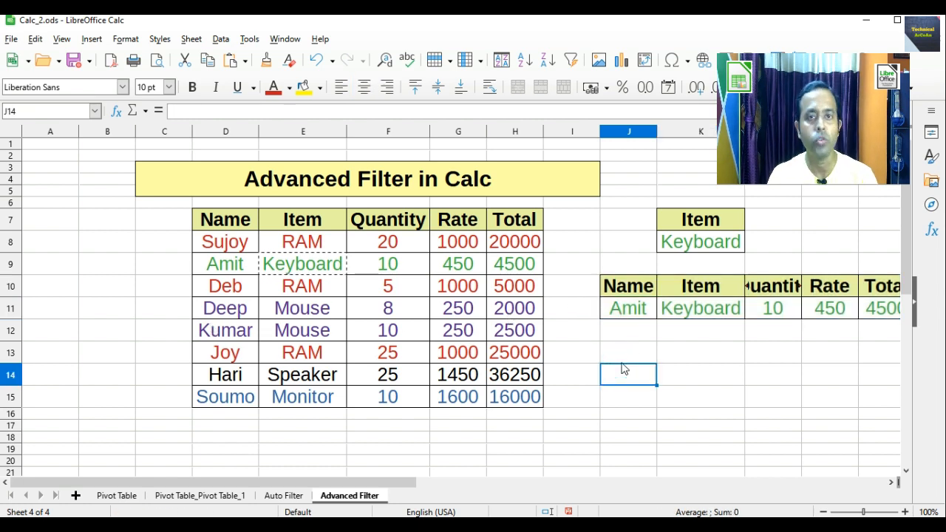